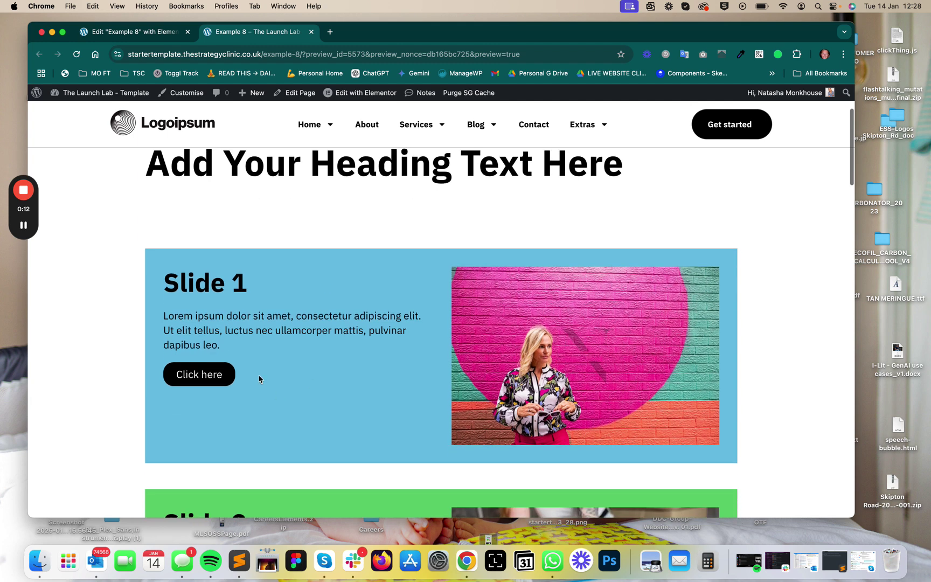
- Examine how the coloured slides stack over each other while moving through the Example 8 preview page
{"action": "scroll", "coordinate": [290, 318], "scroll_direction": "down", "scroll_amount": 4}
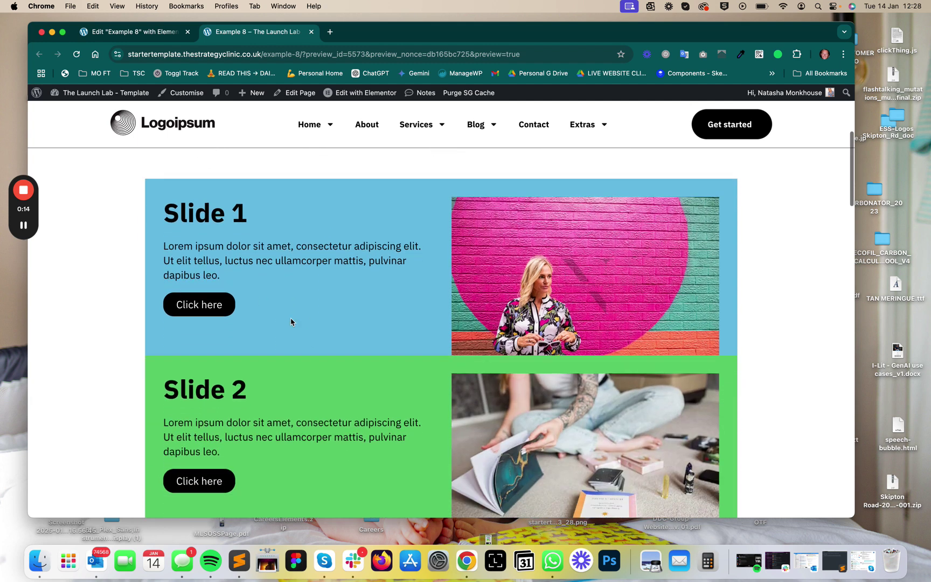
{"action": "scroll", "coordinate": [290, 322], "scroll_direction": "down", "scroll_amount": 6}
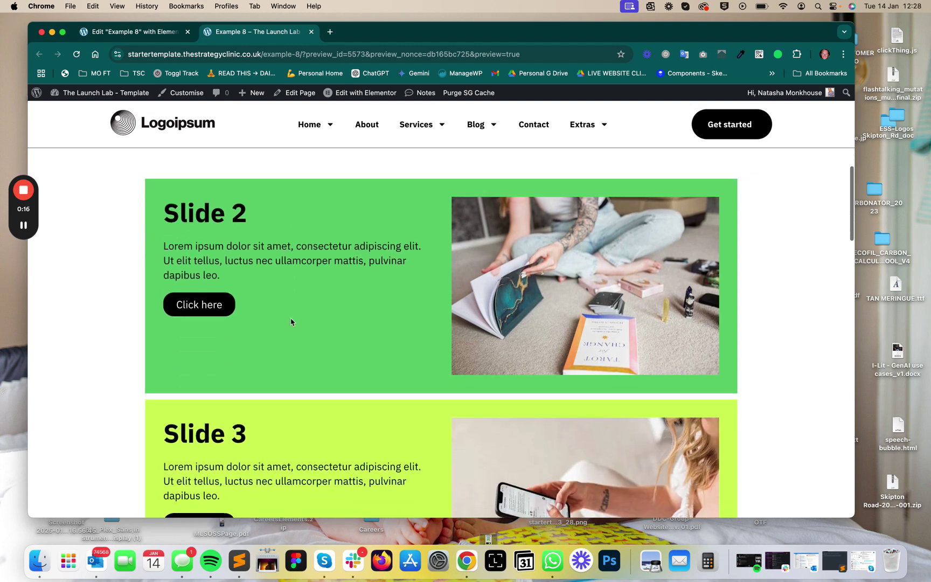
{"action": "scroll", "coordinate": [290, 322], "scroll_direction": "down", "scroll_amount": 8}
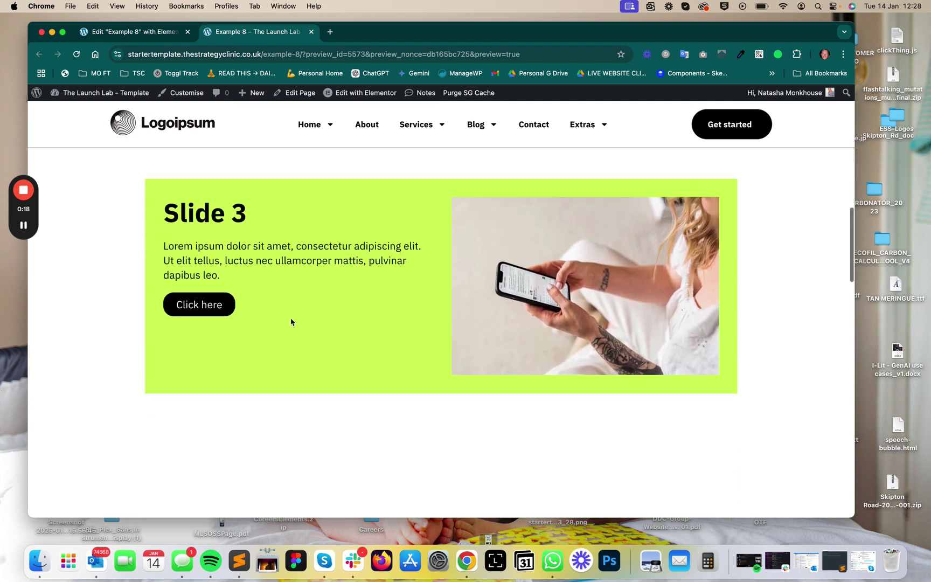
{"action": "scroll", "coordinate": [290, 321], "scroll_direction": "down", "scroll_amount": 3}
{"action": "scroll", "coordinate": [291, 322], "scroll_direction": "up", "scroll_amount": 5}
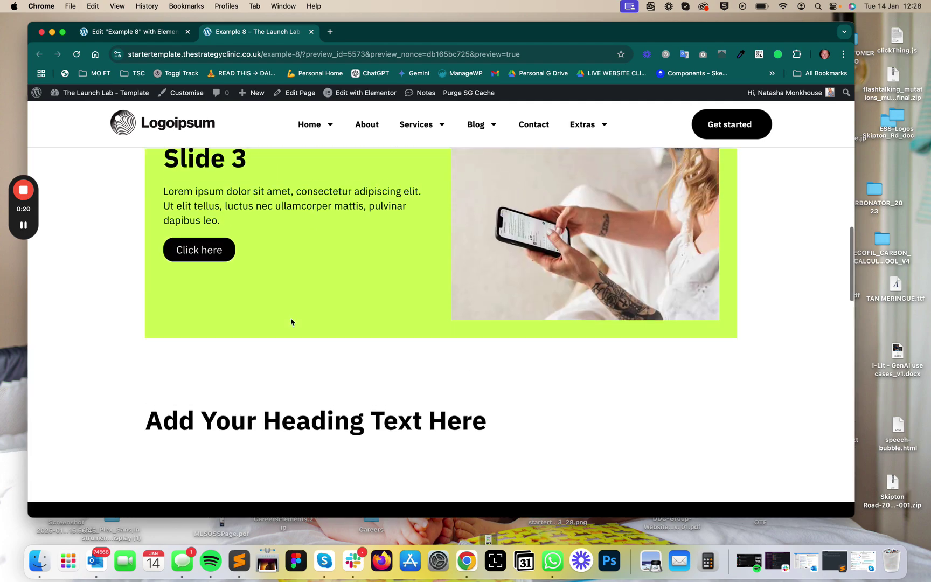
{"action": "scroll", "coordinate": [290, 322], "scroll_direction": "down", "scroll_amount": 1}
{"action": "scroll", "coordinate": [290, 322], "scroll_direction": "up", "scroll_amount": 8}
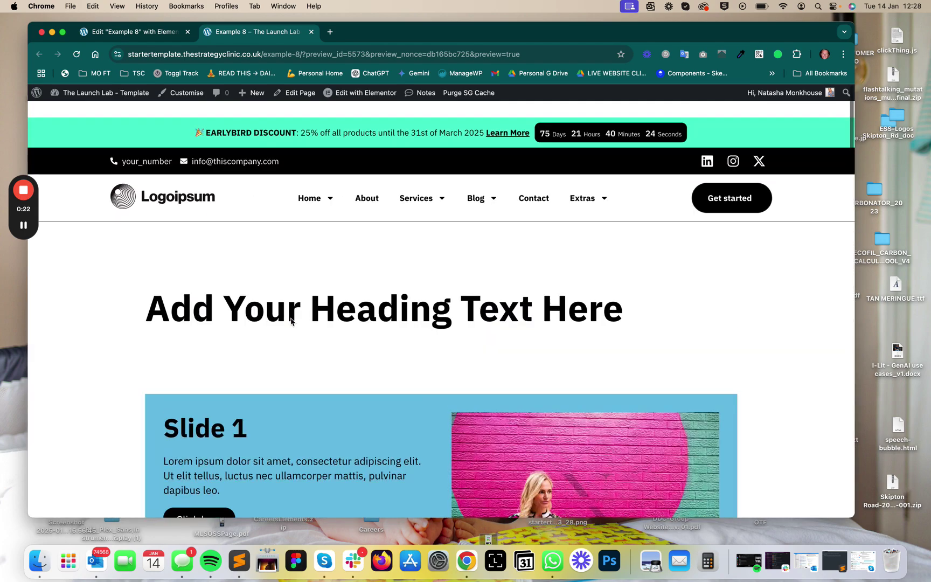
{"action": "scroll", "coordinate": [290, 322], "scroll_direction": "down", "scroll_amount": 8}
{"action": "scroll", "coordinate": [290, 322], "scroll_direction": "down", "scroll_amount": 10}
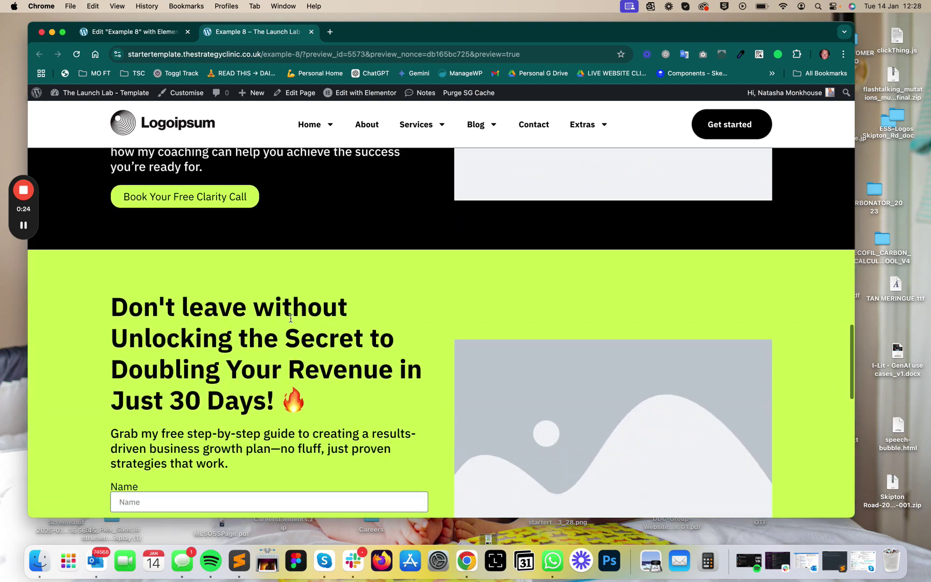
{"action": "scroll", "coordinate": [291, 322], "scroll_direction": "up", "scroll_amount": 15}
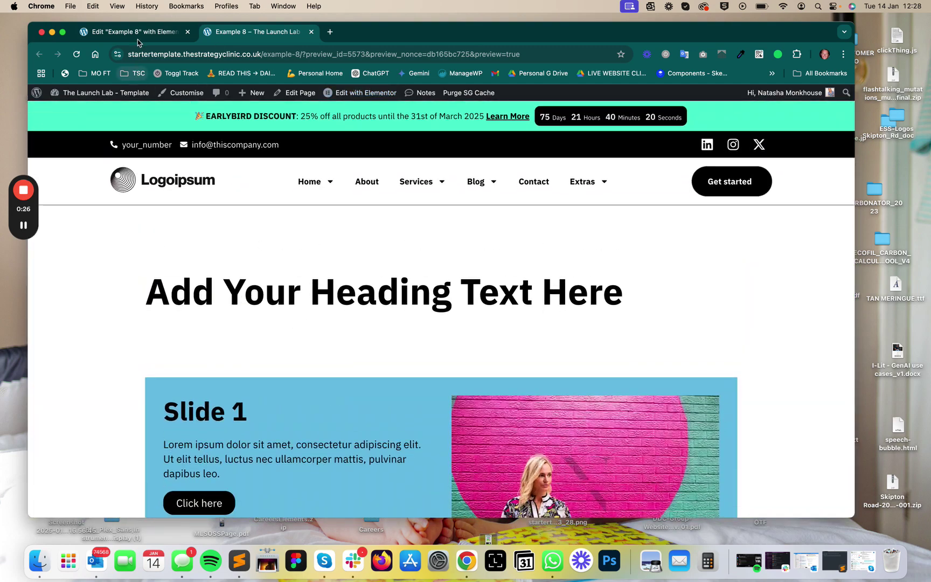
- In the Example 8 editor, add a container below the page heading and set its padding to 10% on all sides
{"action": "left_click", "coordinate": [137, 39]}
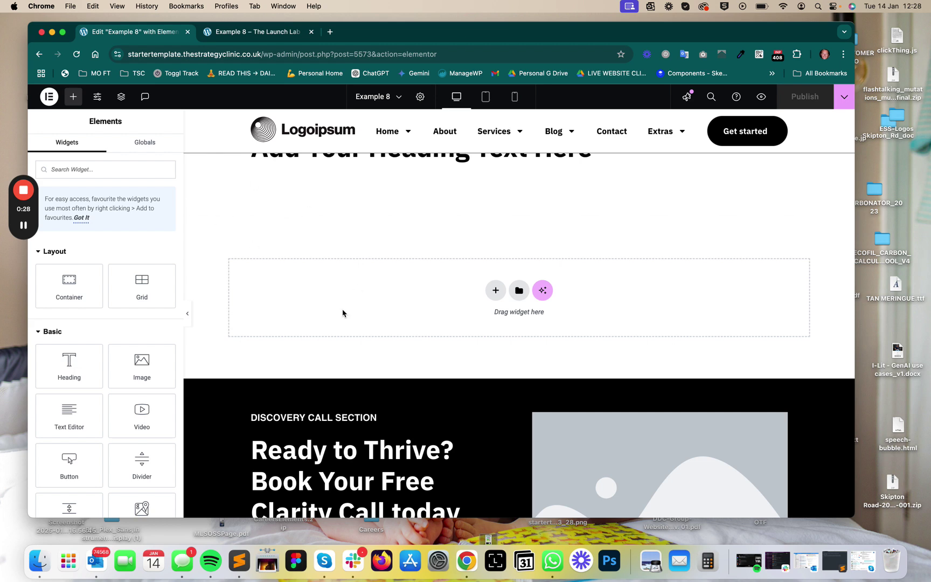
{"action": "scroll", "coordinate": [343, 313], "scroll_direction": "up", "scroll_amount": 1}
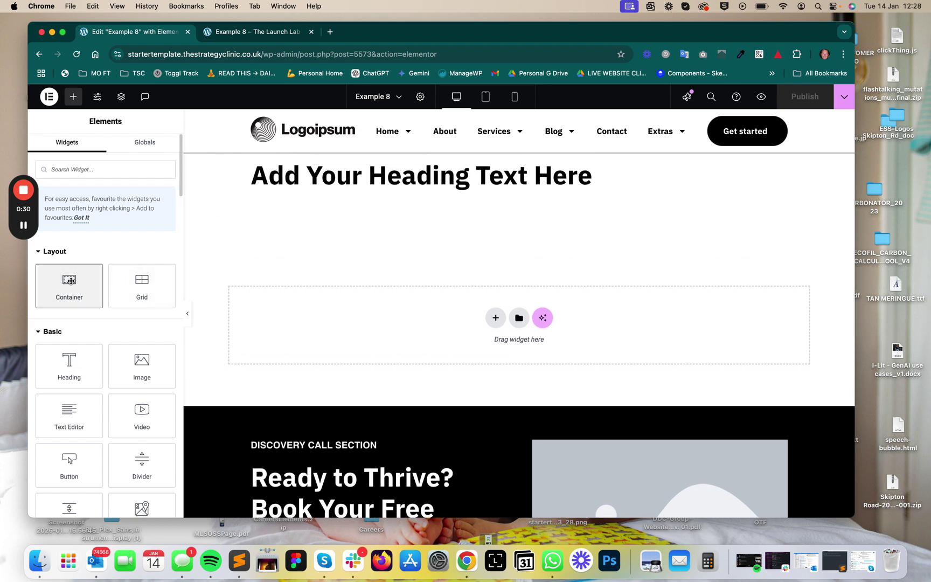
{"action": "left_click_drag", "start_coordinate": [70, 281], "coordinate": [569, 260]}
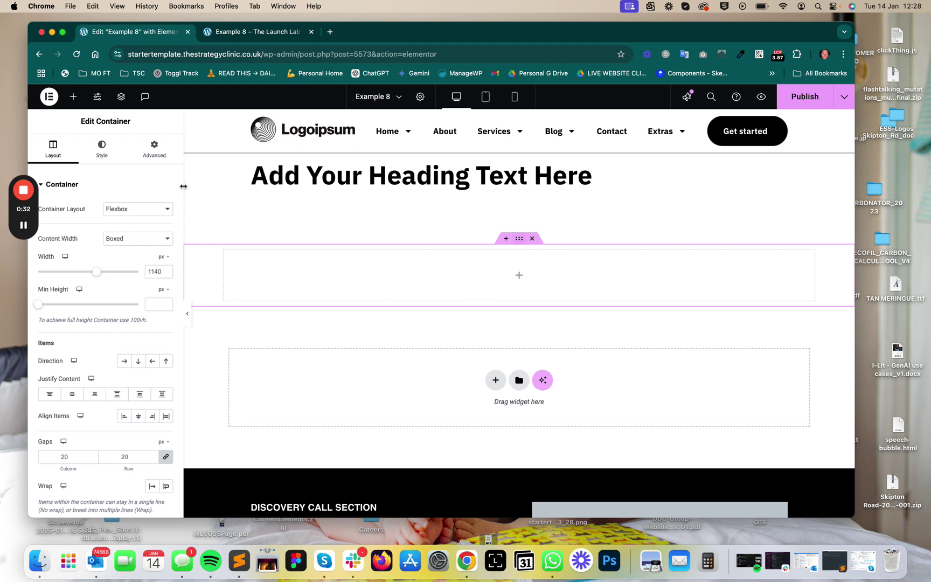
{"action": "left_click", "coordinate": [154, 148]}
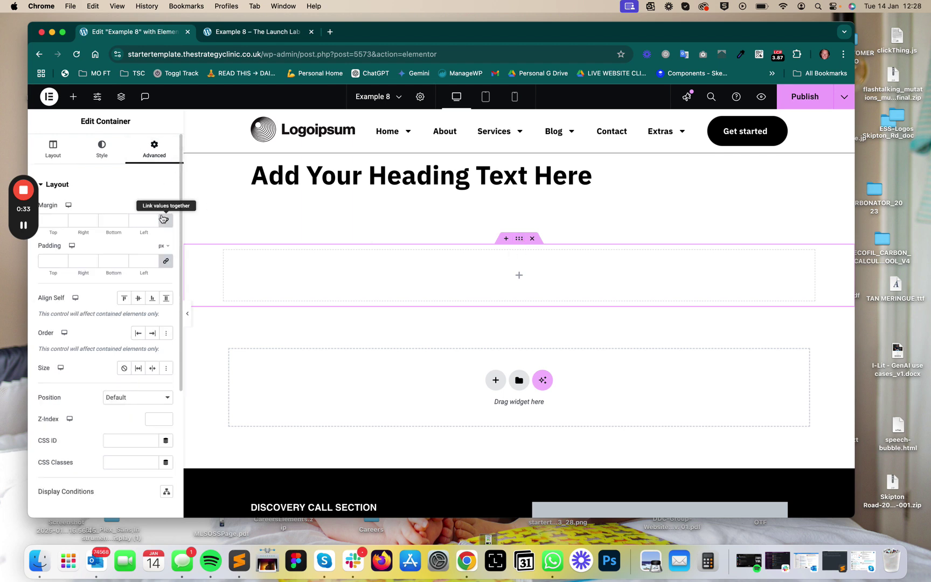
{"action": "left_click", "coordinate": [162, 261]}
{"action": "left_click", "coordinate": [49, 261]}
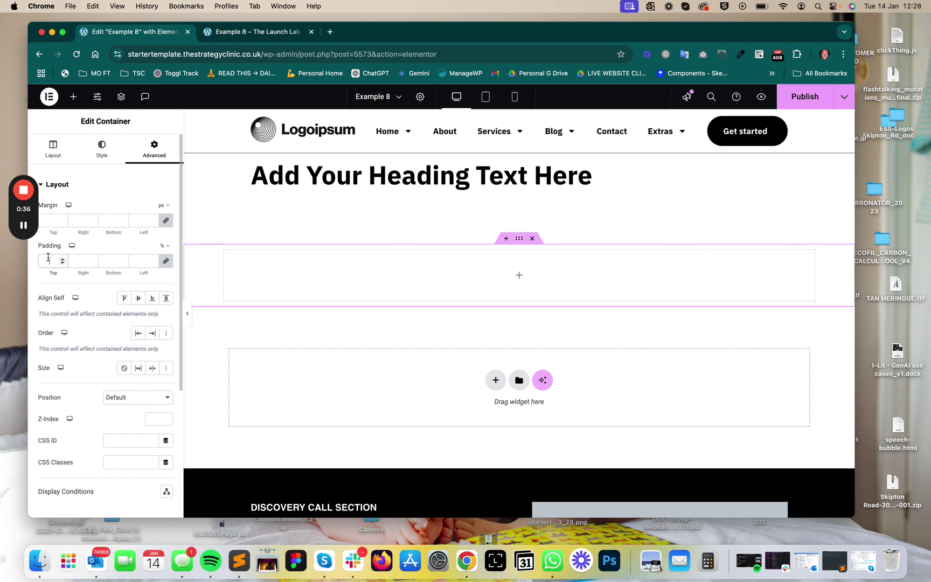
{"action": "type", "text": "10"}
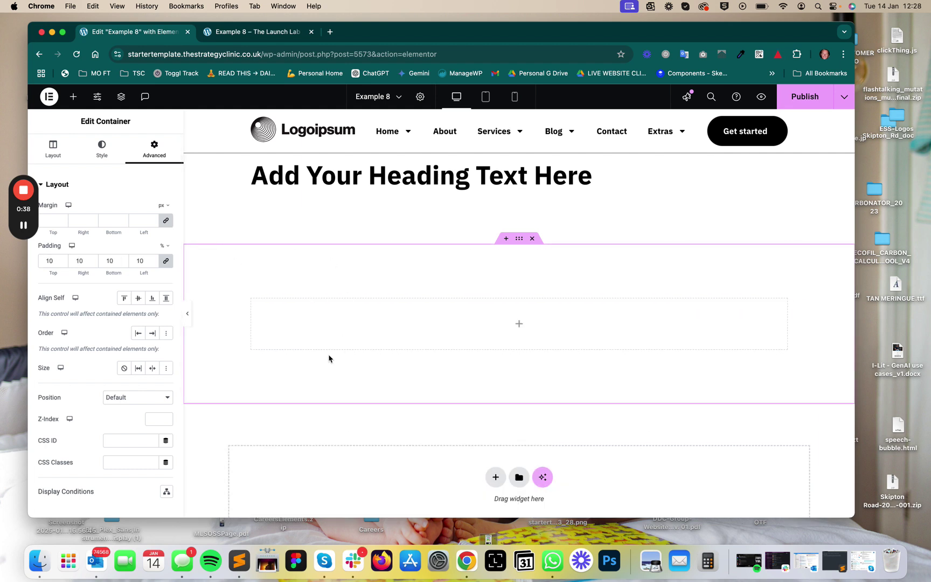
- Nest a slide container inside the padded container and give it two inner containers arranged in a horizontal row
{"action": "left_click", "coordinate": [71, 97]}
{"action": "left_click_drag", "start_coordinate": [72, 283], "coordinate": [386, 365]}
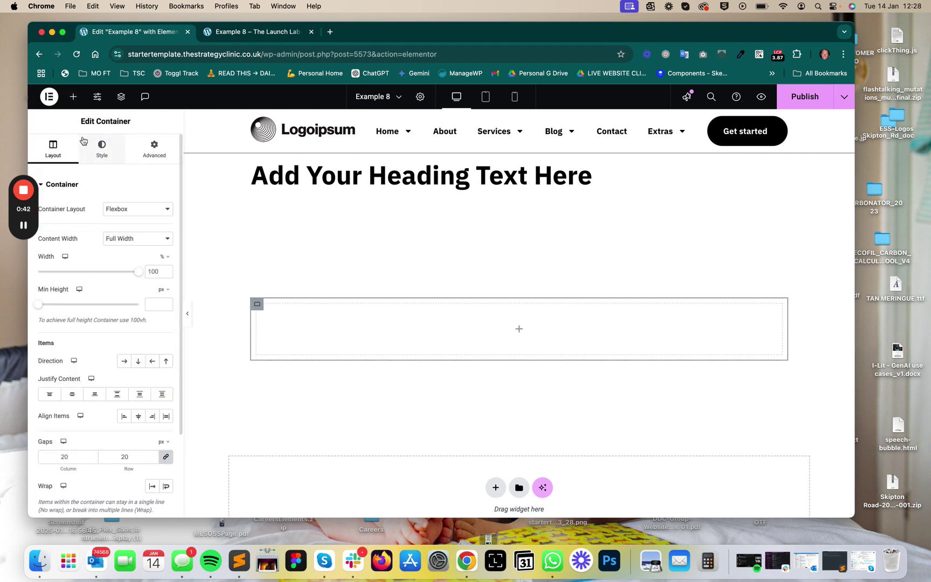
{"action": "left_click", "coordinate": [73, 96]}
{"action": "left_click_drag", "start_coordinate": [79, 295], "coordinate": [376, 351]}
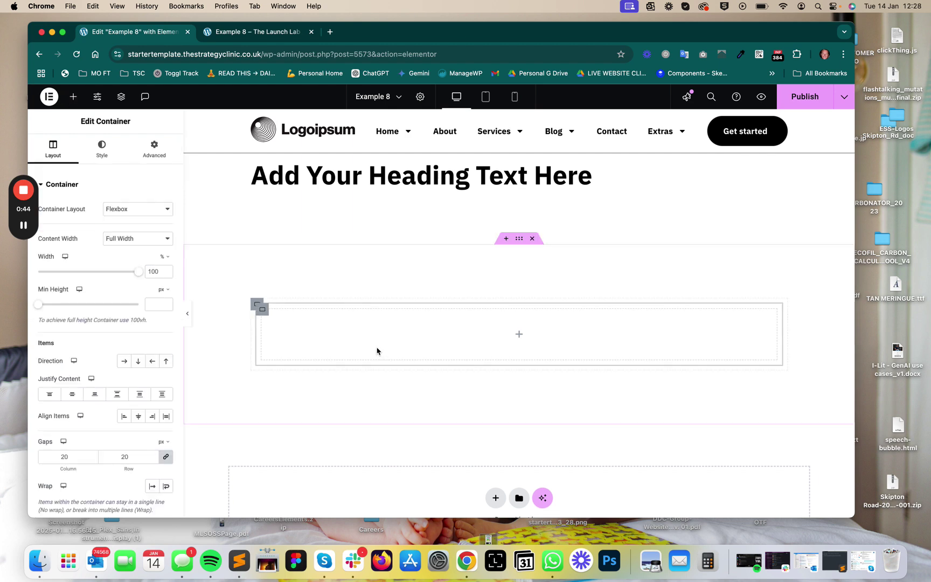
{"action": "right_click", "coordinate": [365, 350]}
{"action": "left_click", "coordinate": [408, 263]}
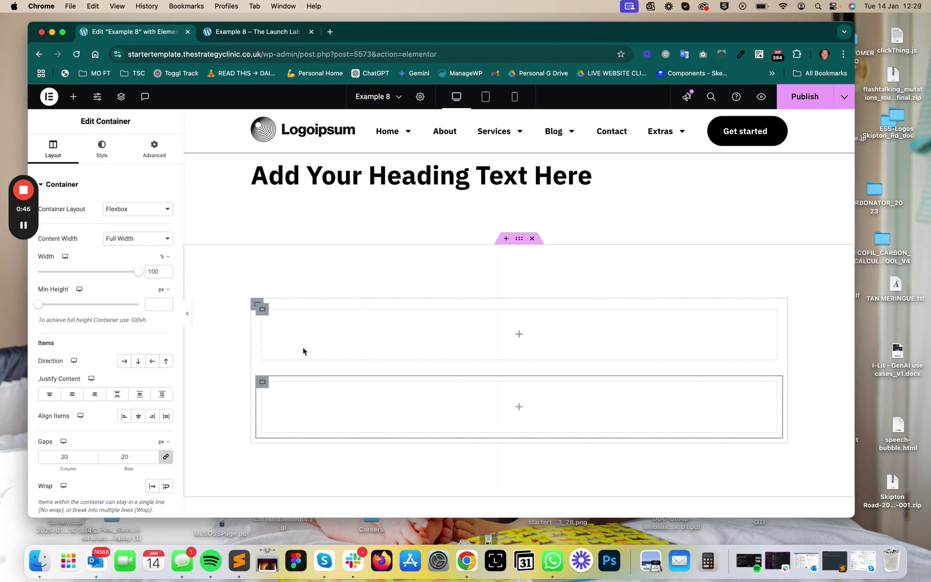
{"action": "left_click", "coordinate": [257, 305]}
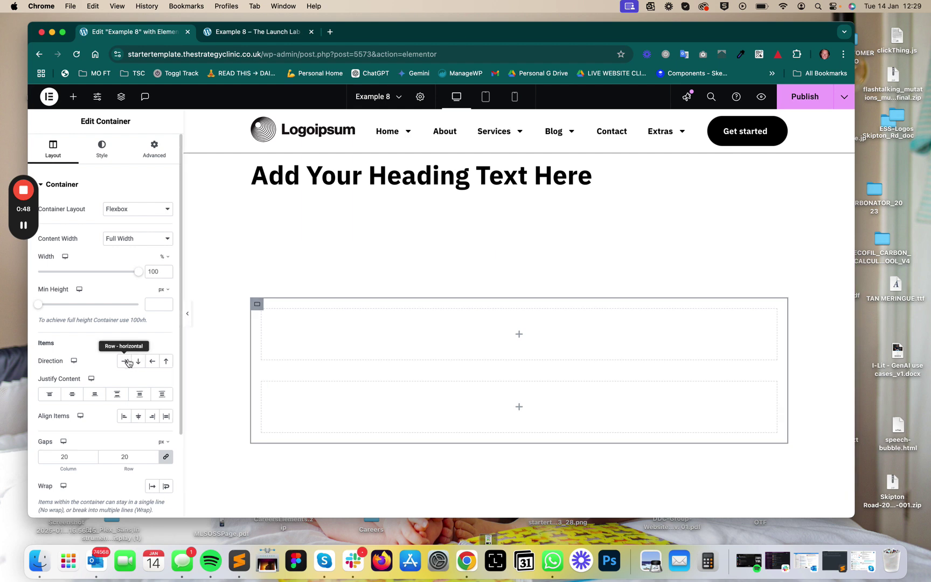
{"action": "left_click", "coordinate": [124, 360]}
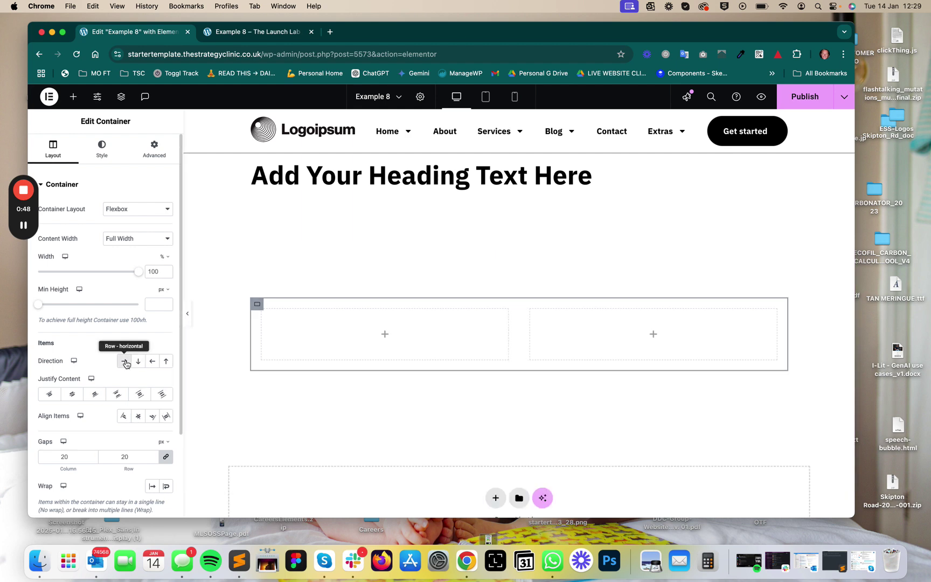
- Add a heading and a text editor widget below it to the slide's left column
{"action": "left_click", "coordinate": [71, 99]}
{"action": "left_click_drag", "start_coordinate": [68, 363], "coordinate": [329, 348]}
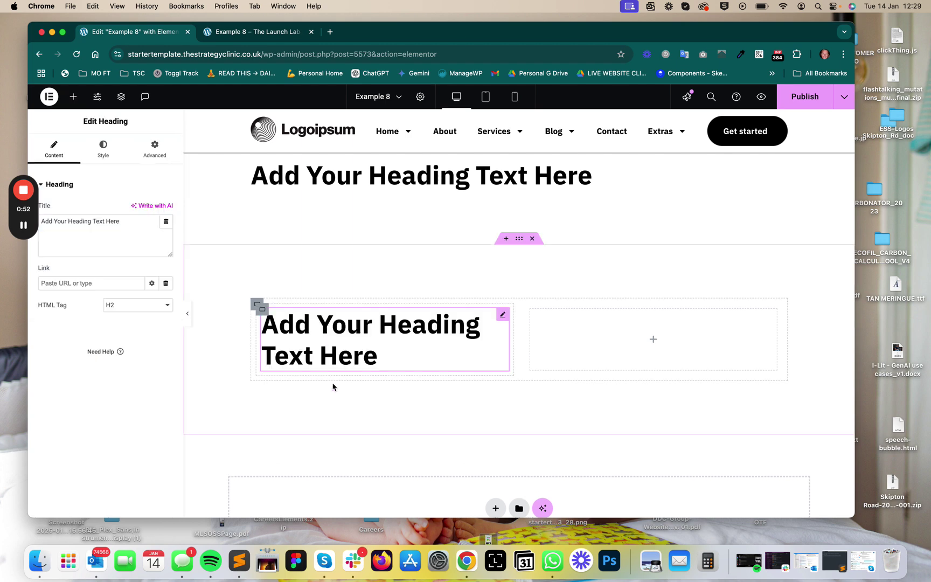
{"action": "left_click", "coordinate": [74, 98]}
{"action": "left_click_drag", "start_coordinate": [69, 416], "coordinate": [347, 372]}
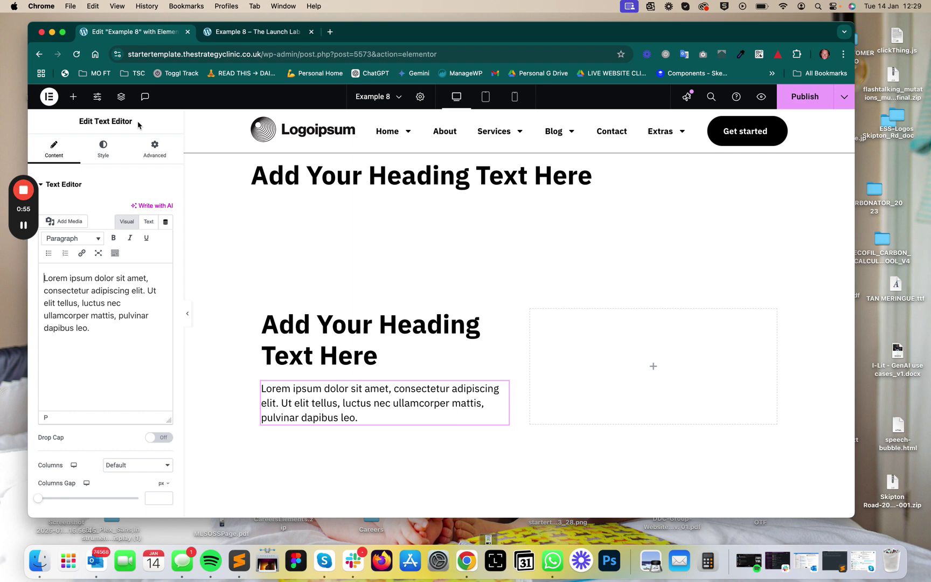
- Find the image widget and place it in the slide's right column
{"action": "left_click", "coordinate": [74, 98]}
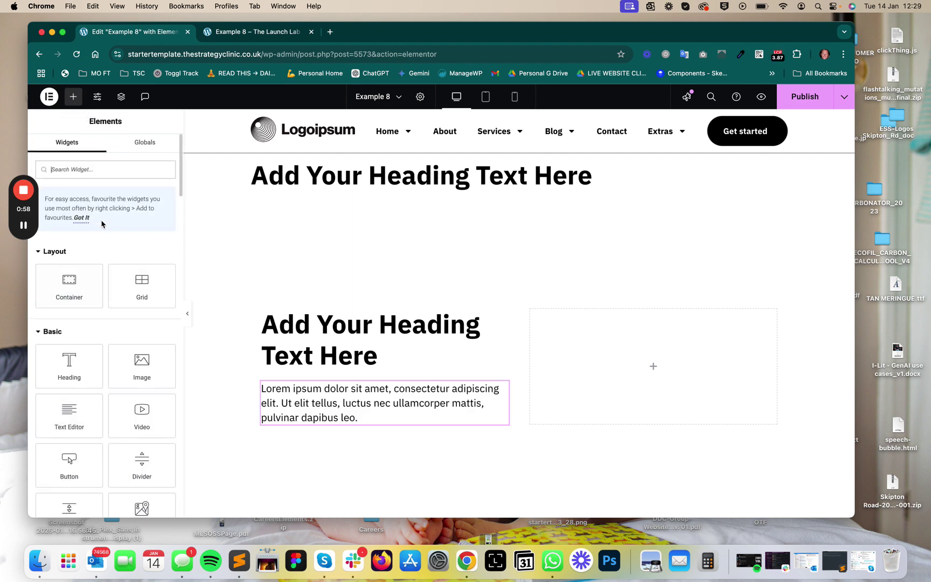
{"action": "left_click", "coordinate": [107, 171]}
{"action": "type", "text": "imag"}
{"action": "left_click_drag", "start_coordinate": [83, 256], "coordinate": [645, 377]}
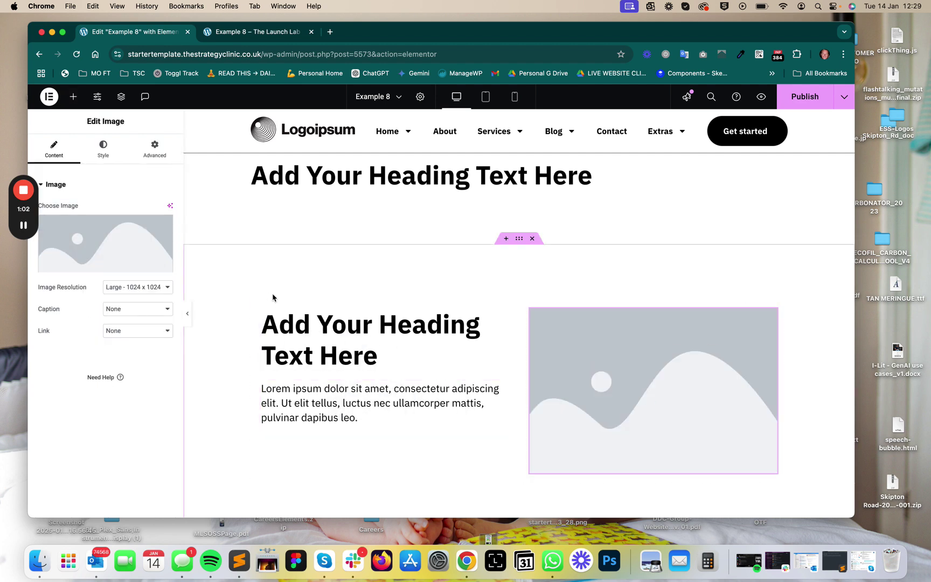
- Set the slide container's padding to 25 px on all sides
{"action": "left_click", "coordinate": [256, 305]}
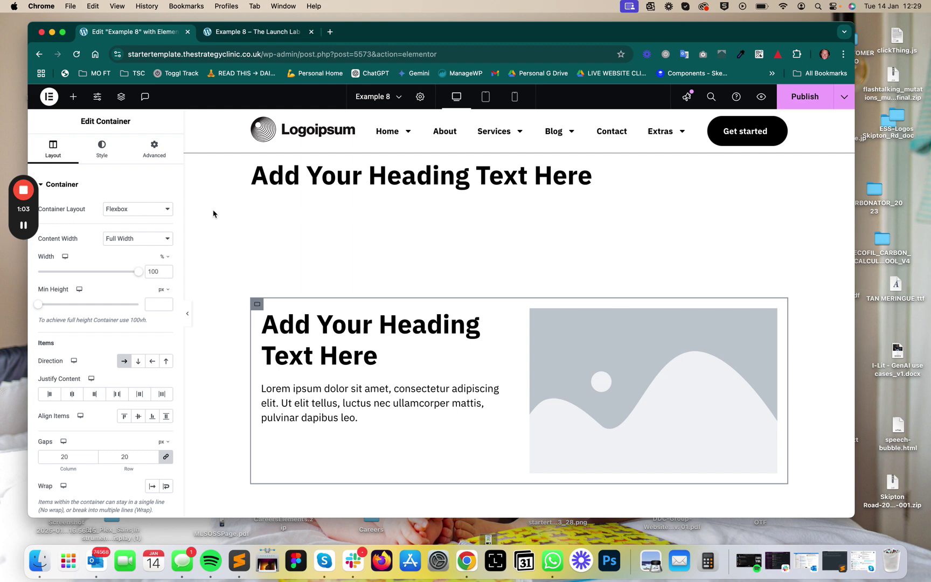
{"action": "left_click", "coordinate": [155, 150]}
{"action": "left_click", "coordinate": [49, 262]}
{"action": "type", "text": "25"}
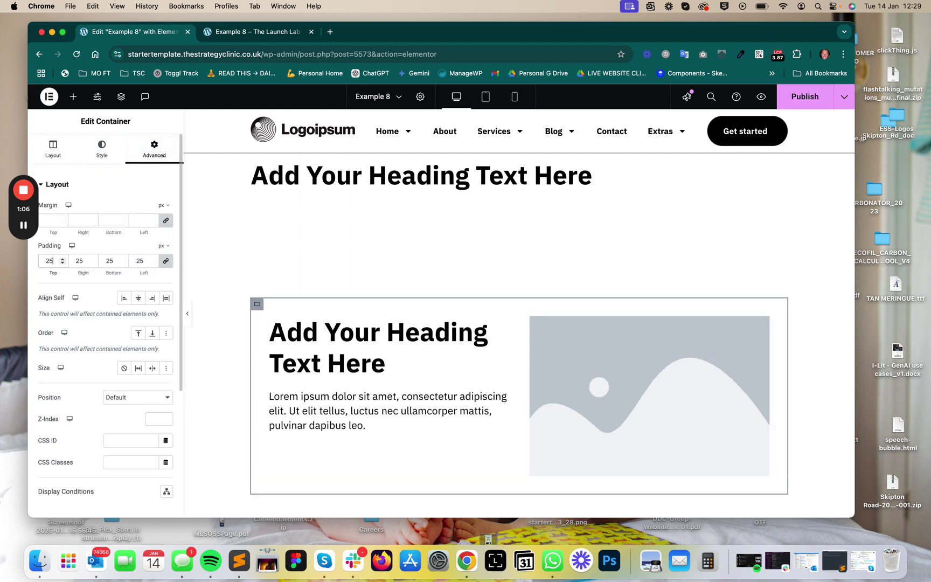
- Give the slide container a classic background in the blue global colour
{"action": "left_click", "coordinate": [104, 153]}
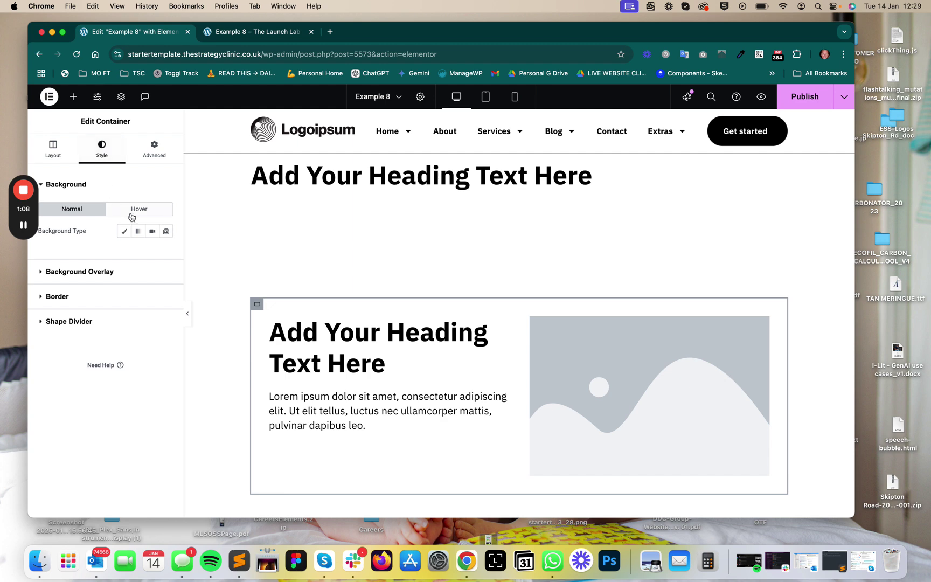
{"action": "left_click", "coordinate": [125, 232]}
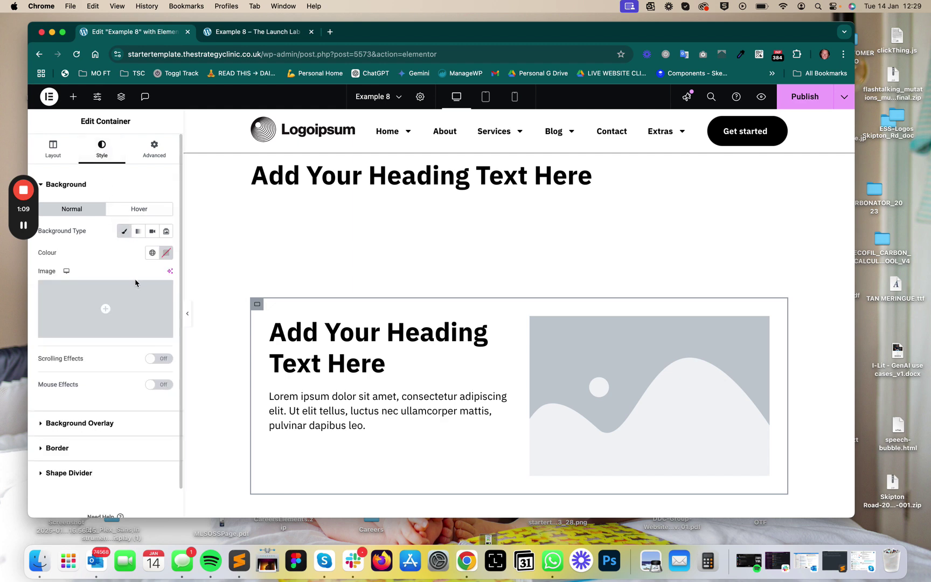
{"action": "left_click", "coordinate": [152, 253]}
{"action": "left_click", "coordinate": [97, 326]}
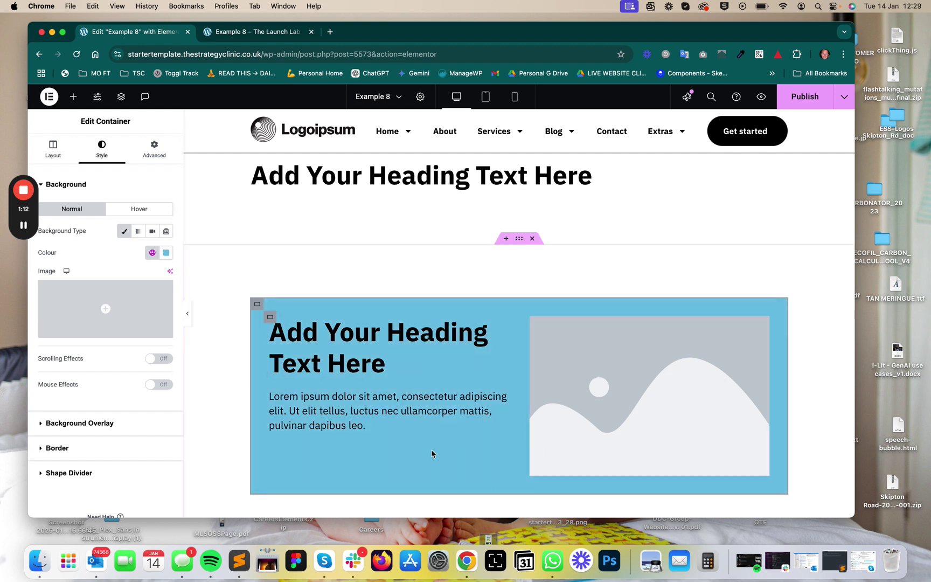
{"action": "scroll", "coordinate": [436, 397], "scroll_direction": "down", "scroll_amount": 4}
{"action": "scroll", "coordinate": [436, 395], "scroll_direction": "up", "scroll_amount": 3}
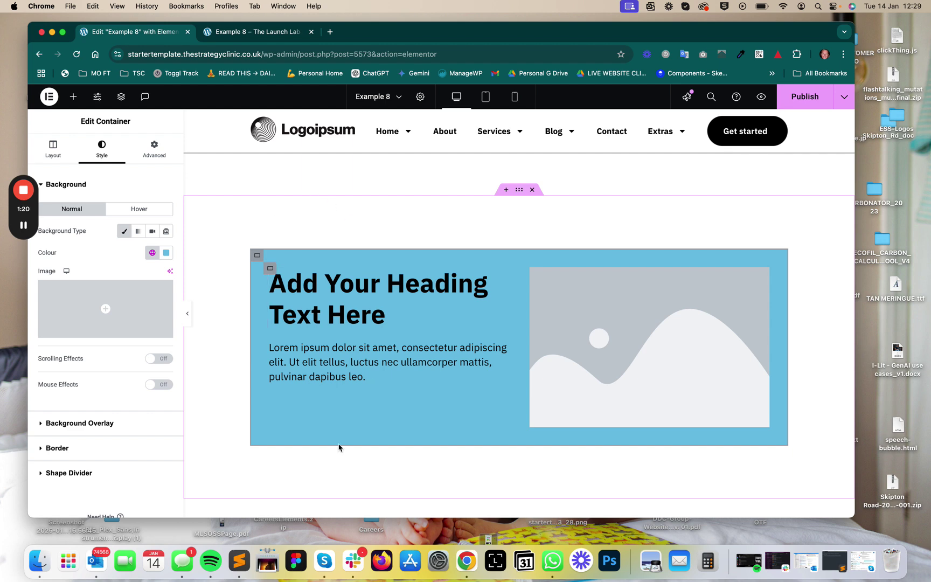
- Set the slide container's z-index to 1 and open its motion effects settings
{"action": "left_click", "coordinate": [155, 157]}
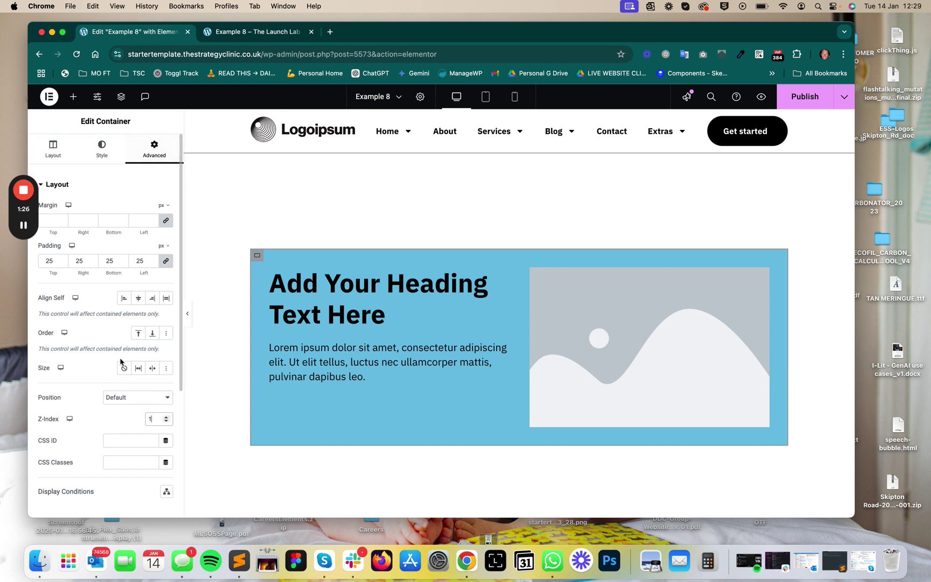
{"action": "scroll", "coordinate": [122, 362], "scroll_direction": "down", "scroll_amount": 3}
{"action": "left_click", "coordinate": [112, 441]}
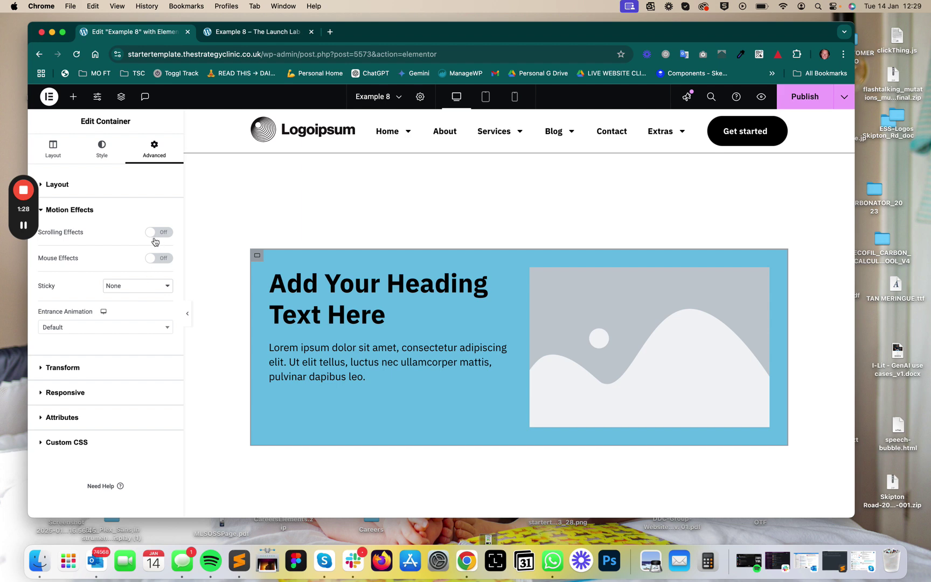
{"action": "left_click", "coordinate": [154, 259]}
{"action": "left_click", "coordinate": [155, 258]}
{"action": "left_click", "coordinate": [153, 232]}
{"action": "left_click", "coordinate": [154, 233]}
- Make the slide container sticky to the top with an offset of 150 and have it stay in its column
{"action": "left_click", "coordinate": [129, 286]}
{"action": "left_click", "coordinate": [127, 297]}
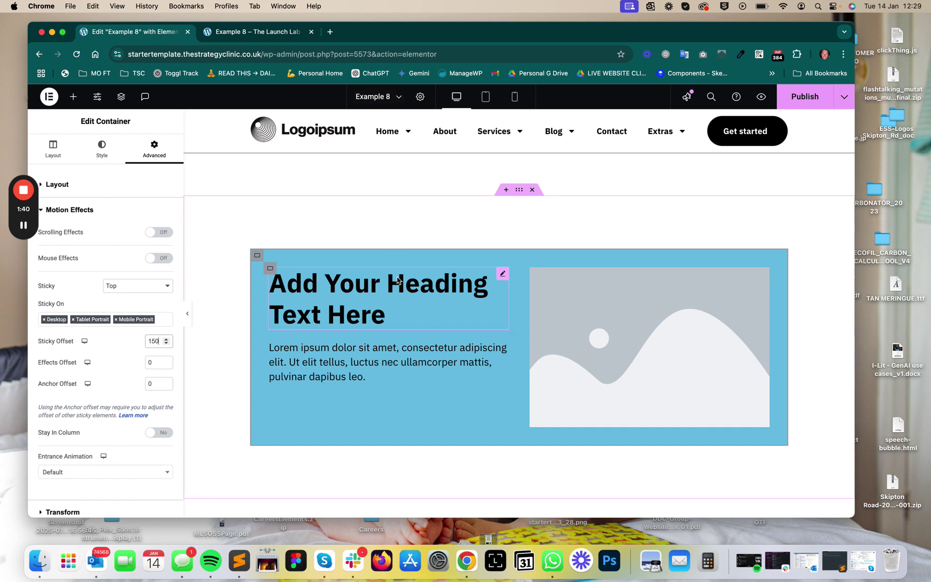
{"action": "scroll", "coordinate": [399, 280], "scroll_direction": "down", "scroll_amount": 3}
{"action": "scroll", "coordinate": [388, 248], "scroll_direction": "up", "scroll_amount": 3}
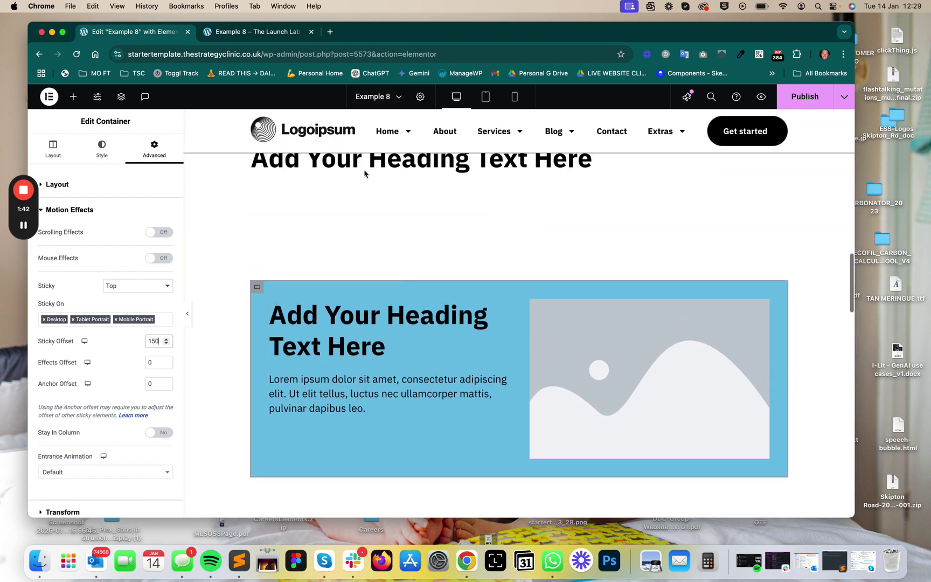
{"action": "scroll", "coordinate": [397, 253], "scroll_direction": "down", "scroll_amount": 3}
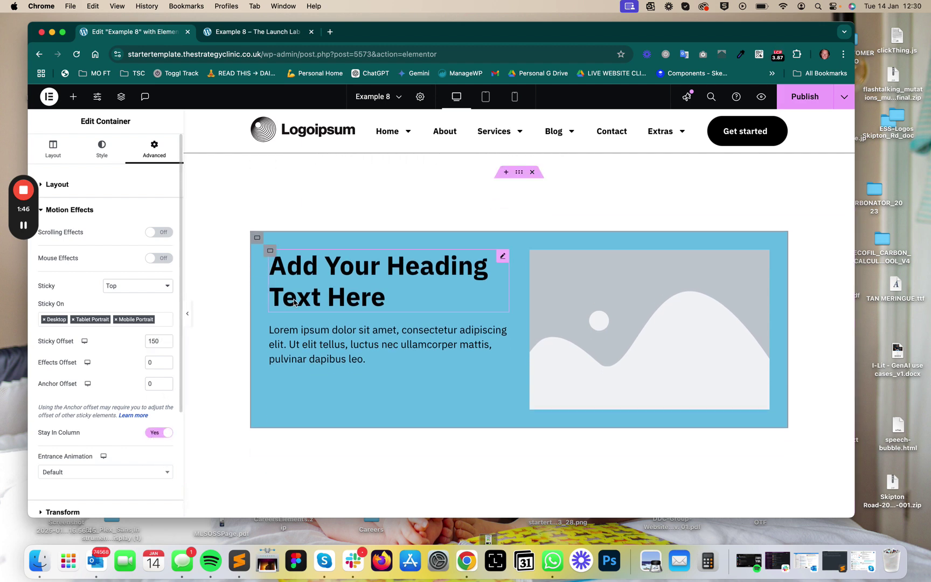
- Duplicate the blue slide container to create a second slide below it
{"action": "right_click", "coordinate": [257, 240]}
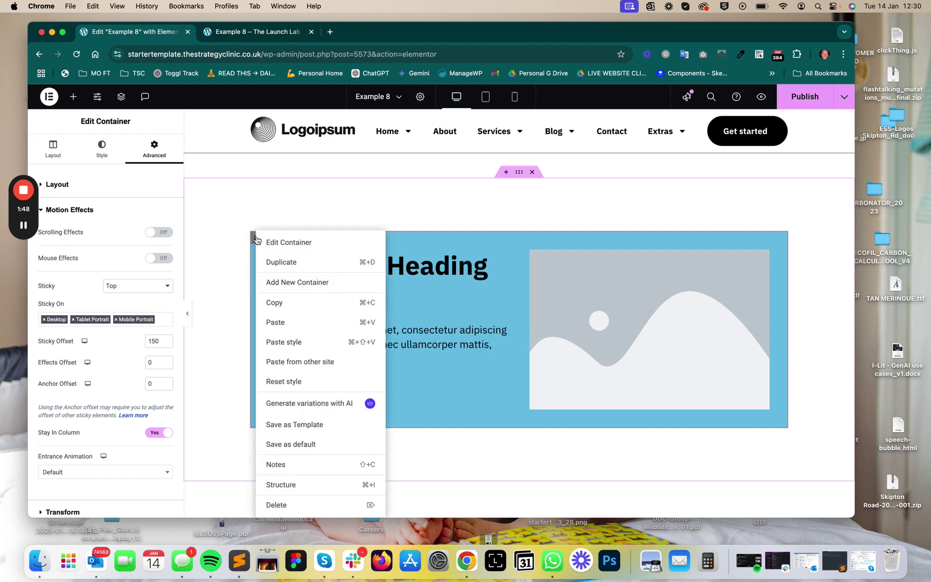
{"action": "left_click", "coordinate": [291, 265]}
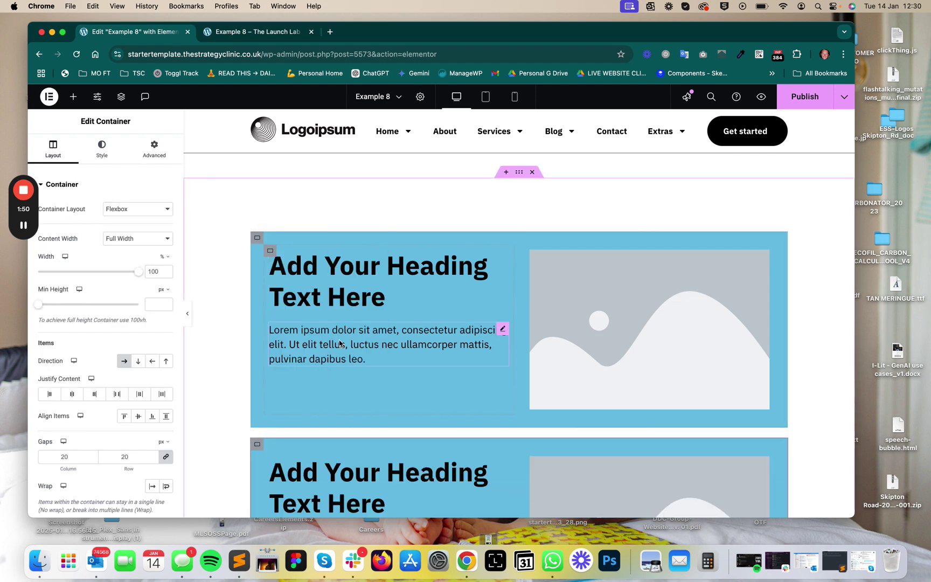
- Duplicate the second slide container to make a third slide, and set the parent container's column and row gaps to 50 px
{"action": "right_click", "coordinate": [256, 447]}
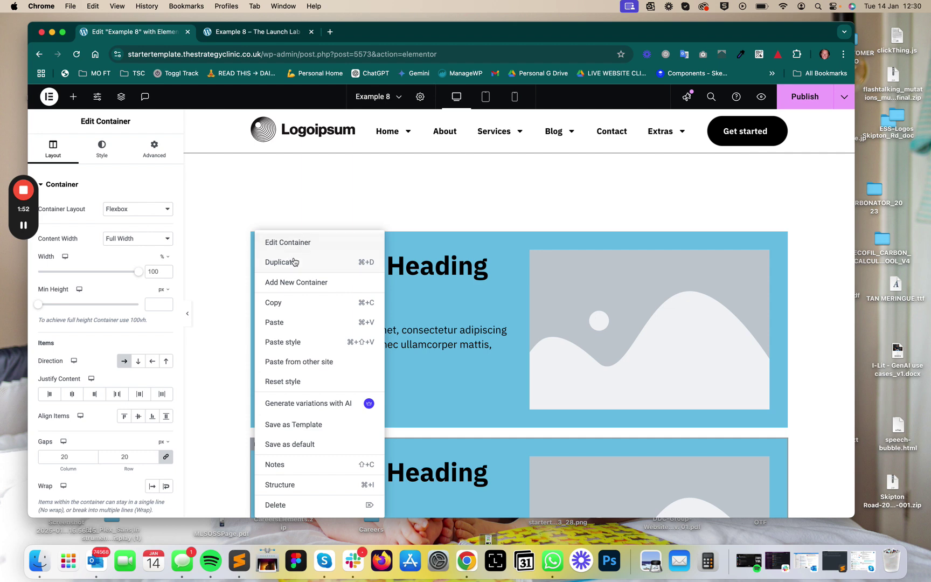
{"action": "left_click", "coordinate": [294, 262]}
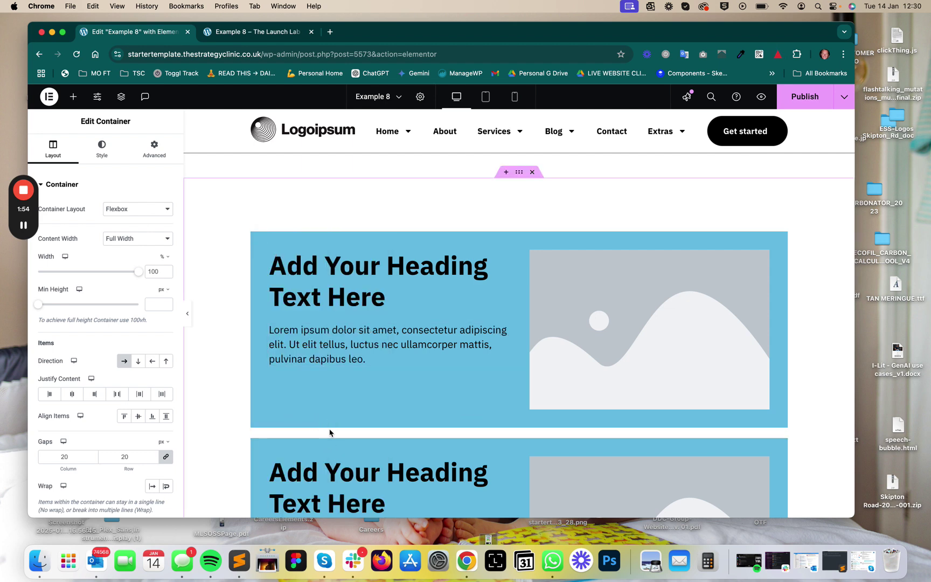
{"action": "right_click", "coordinate": [324, 437]}
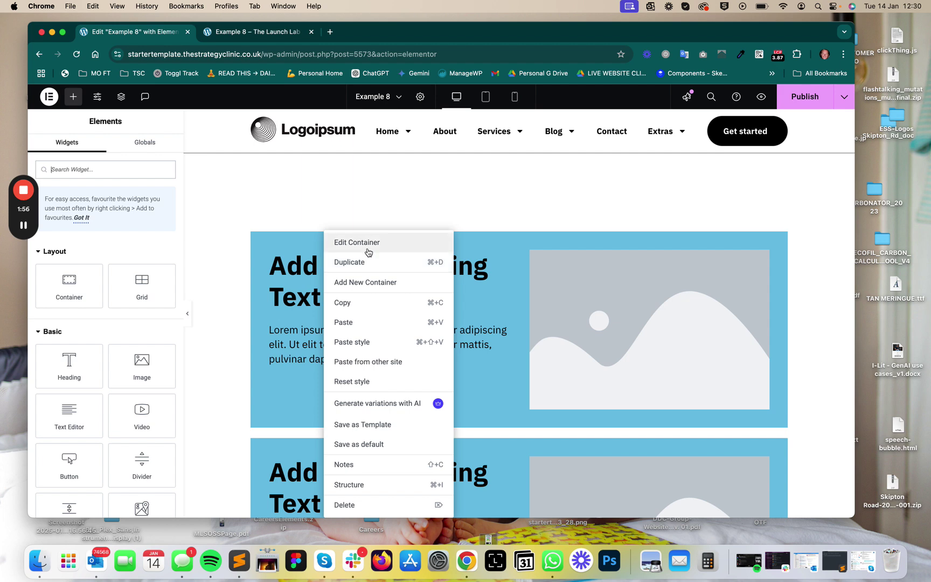
{"action": "left_click", "coordinate": [368, 250]}
{"action": "left_click", "coordinate": [53, 149]}
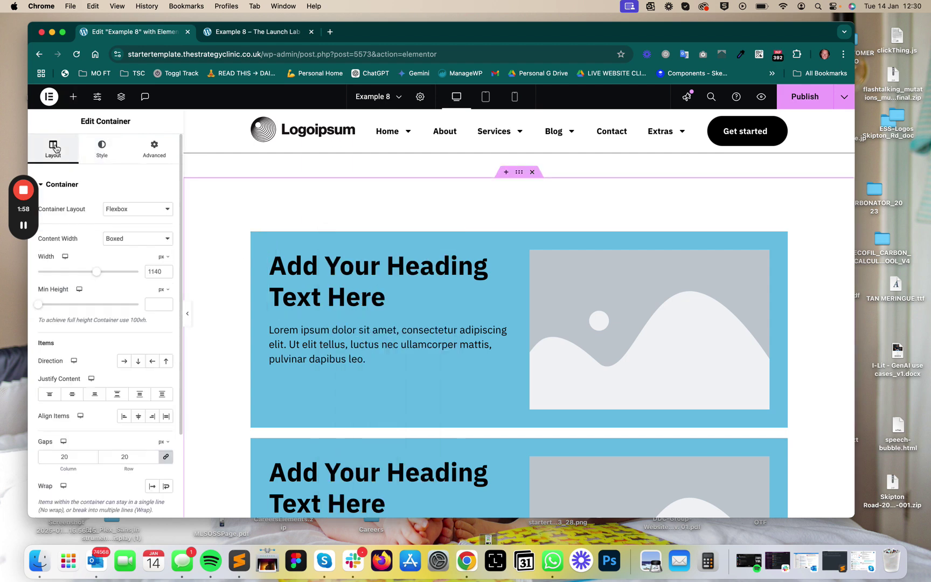
{"action": "double_click", "coordinate": [47, 454]}
{"action": "type", "text": "5"}
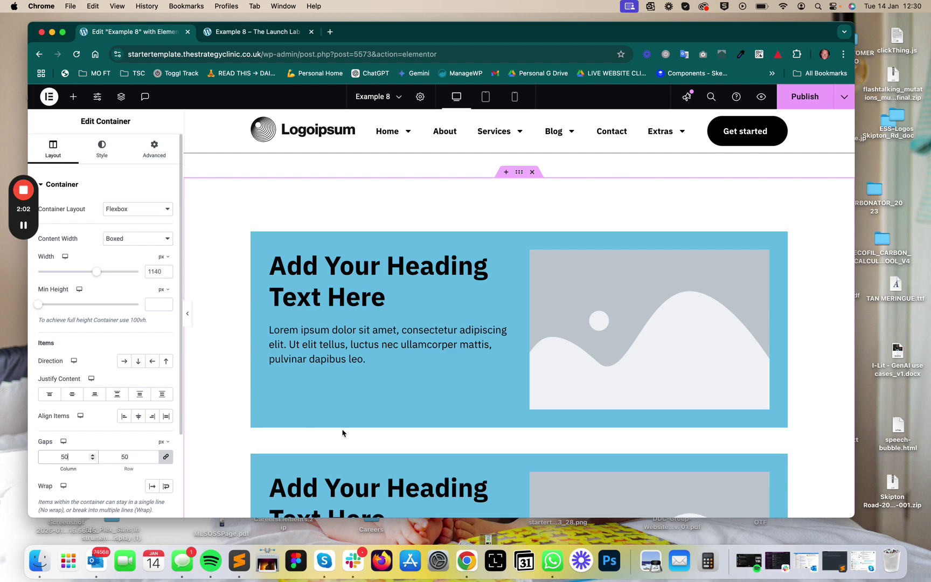
{"action": "type", "text": "0"}
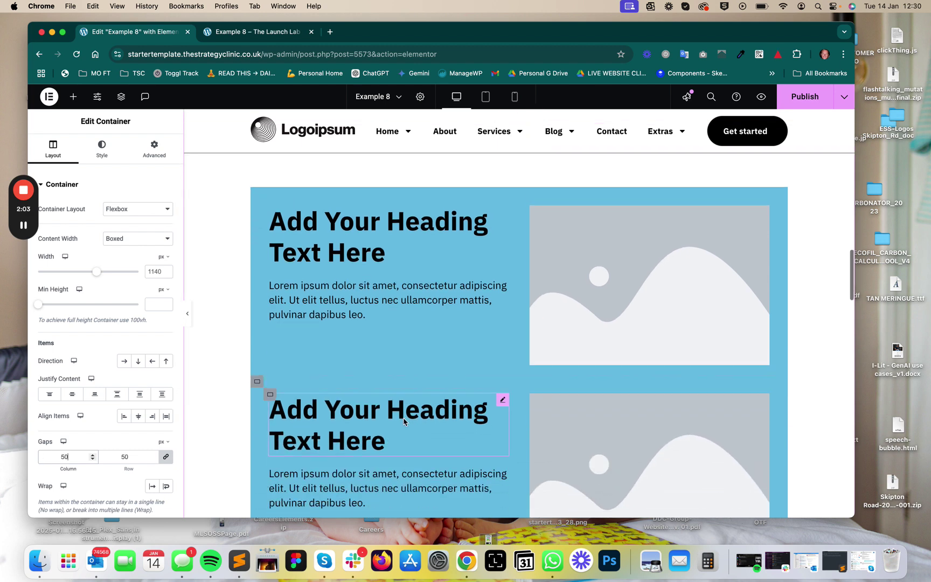
- Change the second slide container's background to the green Accent global colour
{"action": "left_click", "coordinate": [257, 383]}
{"action": "left_click", "coordinate": [102, 148]}
{"action": "left_click", "coordinate": [152, 253]}
{"action": "left_click", "coordinate": [75, 393]}
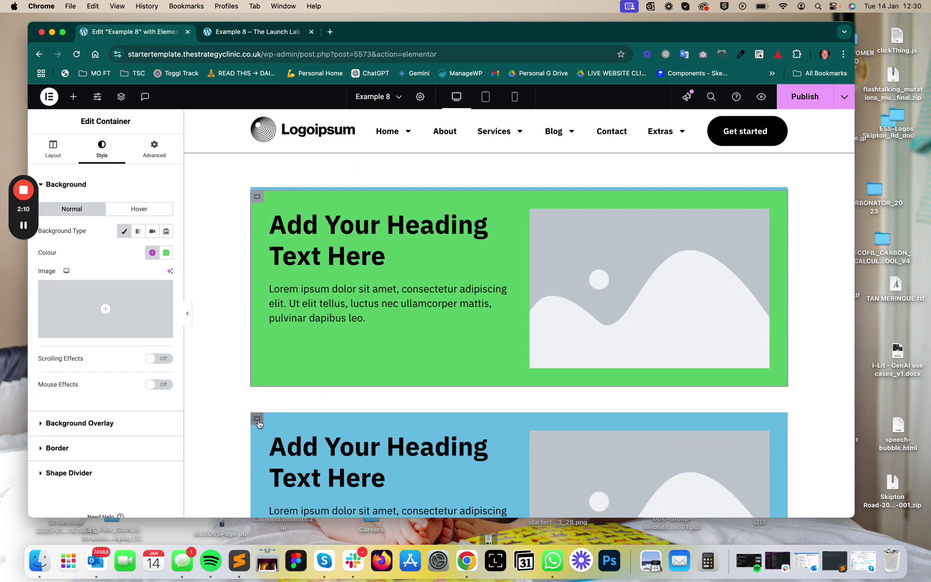
- Change the third slide container's background to the lime global colour
{"action": "left_click", "coordinate": [258, 421]}
{"action": "left_click", "coordinate": [154, 149]}
{"action": "left_click", "coordinate": [102, 148]}
{"action": "left_click", "coordinate": [151, 254]}
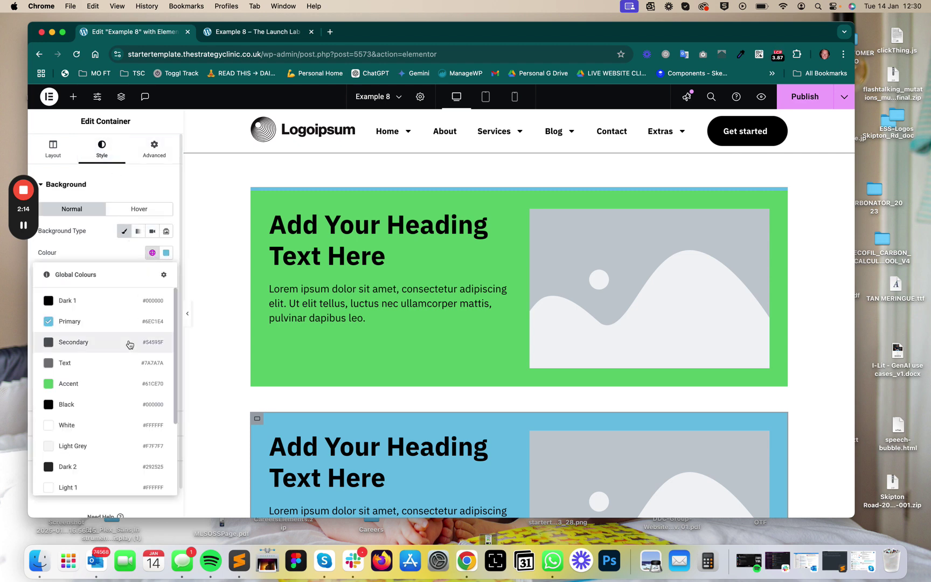
{"action": "scroll", "coordinate": [129, 347], "scroll_direction": "down", "scroll_amount": 3}
{"action": "left_click", "coordinate": [383, 389]}
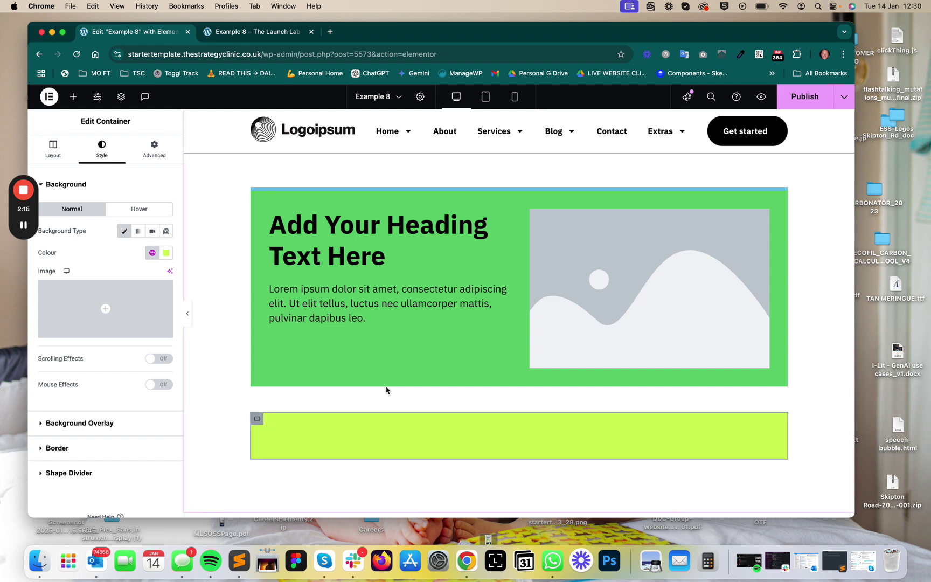
- Set the z-index to 2 on the green slide container and to 3 on the lime one
{"action": "scroll", "coordinate": [385, 389], "scroll_direction": "up", "scroll_amount": 15}
{"action": "scroll", "coordinate": [386, 389], "scroll_direction": "down", "scroll_amount": 10}
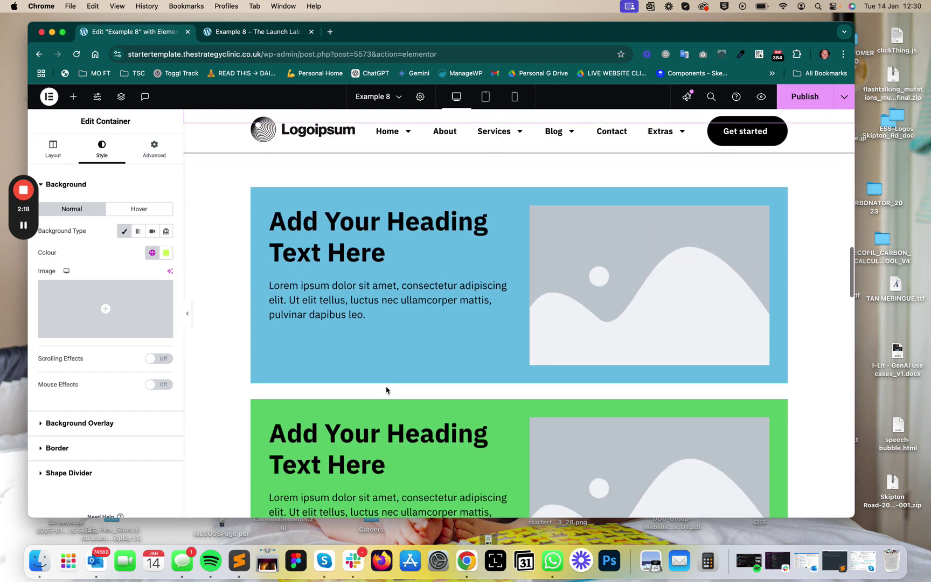
{"action": "scroll", "coordinate": [387, 390], "scroll_direction": "up", "scroll_amount": 5}
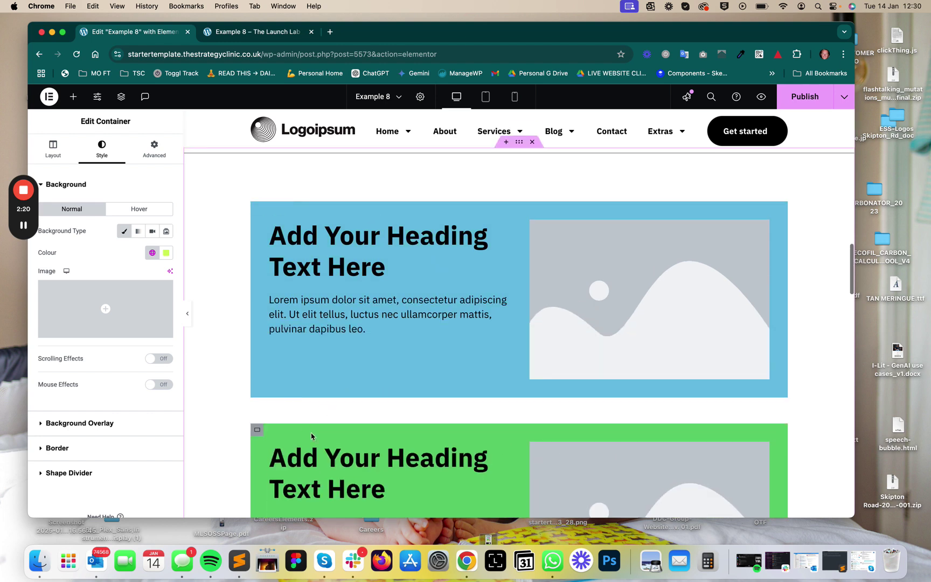
{"action": "left_click", "coordinate": [254, 372]}
{"action": "left_click", "coordinate": [154, 146]}
{"action": "left_click", "coordinate": [155, 419]}
{"action": "type", "text": "1"}
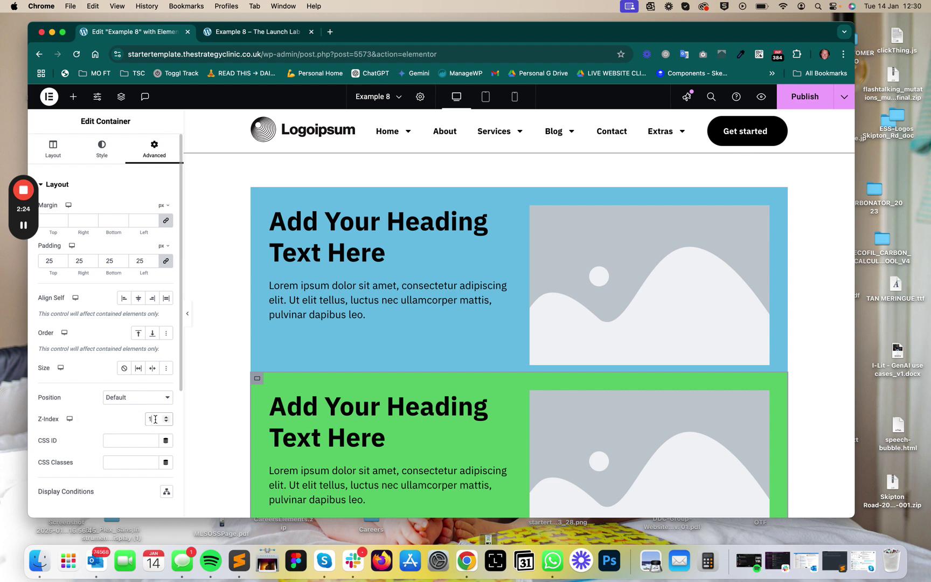
{"action": "scroll", "coordinate": [433, 440], "scroll_direction": "down", "scroll_amount": 4}
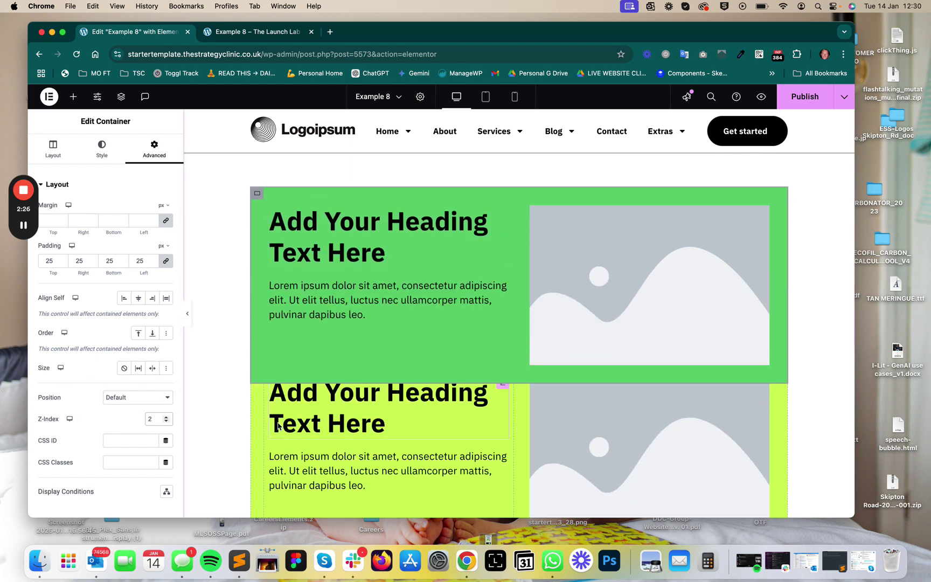
{"action": "left_click", "coordinate": [155, 148]}
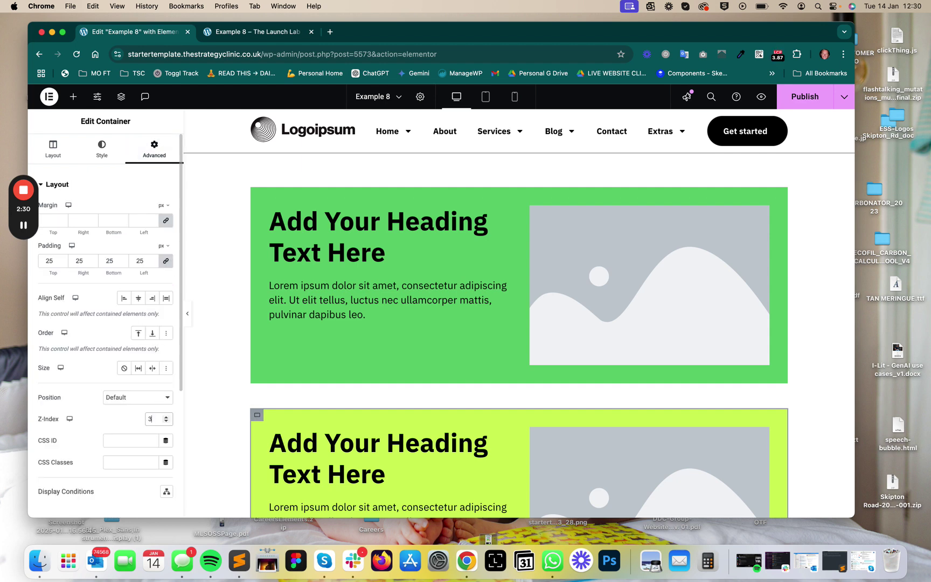
- Publish the page and reload its preview in the other browser tab
{"action": "scroll", "coordinate": [497, 440], "scroll_direction": "up", "scroll_amount": 6}
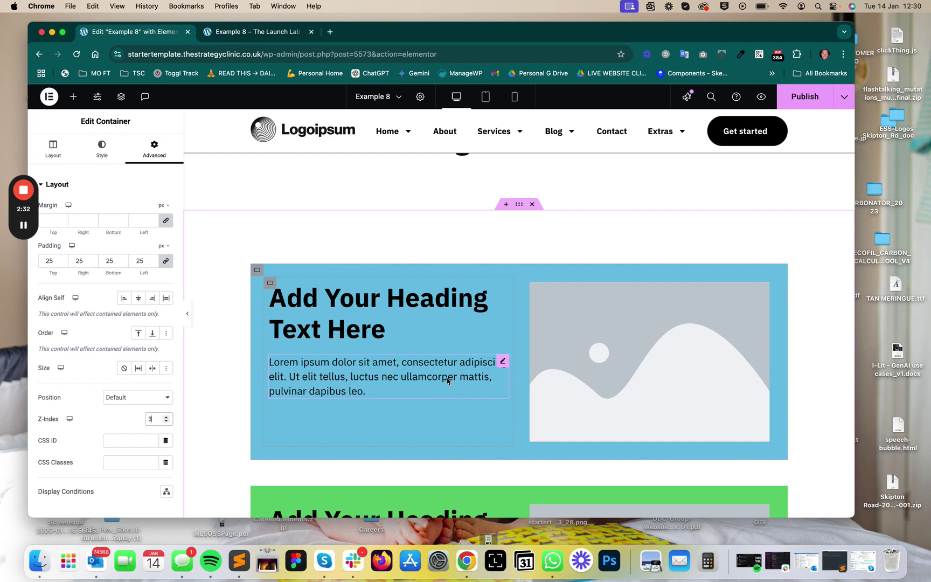
{"action": "scroll", "coordinate": [406, 382], "scroll_direction": "down", "scroll_amount": 2}
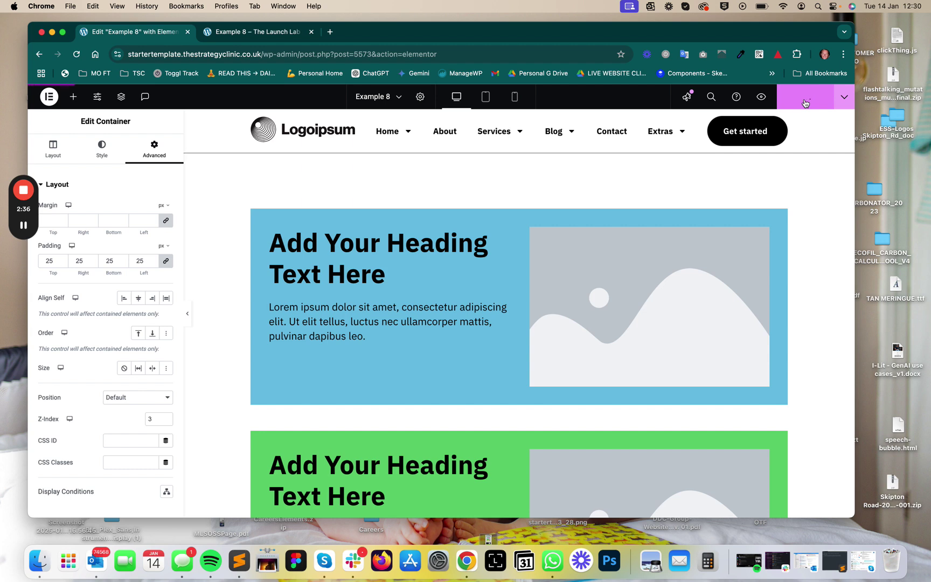
{"action": "left_click", "coordinate": [266, 31]}
{"action": "left_click", "coordinate": [258, 52]}
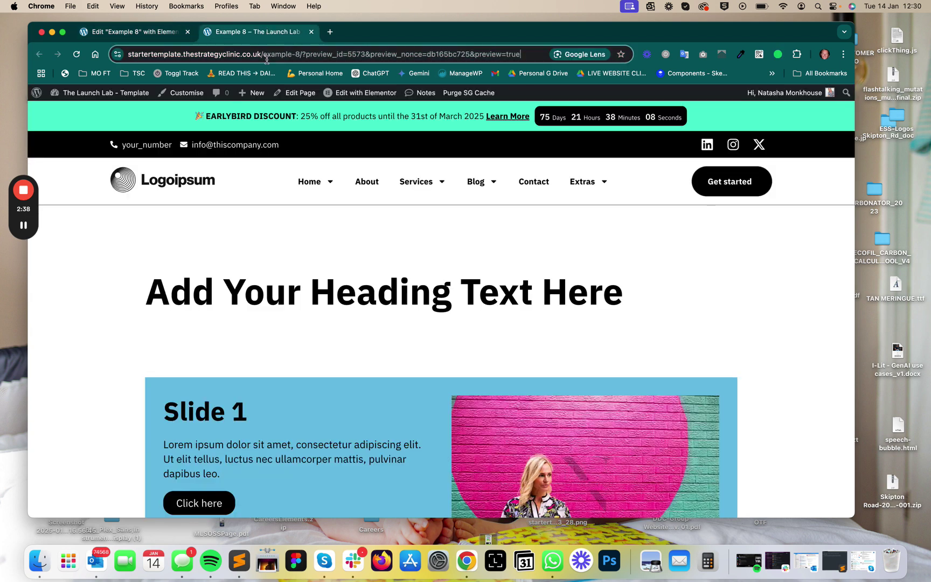
{"action": "key", "text": "Return"}
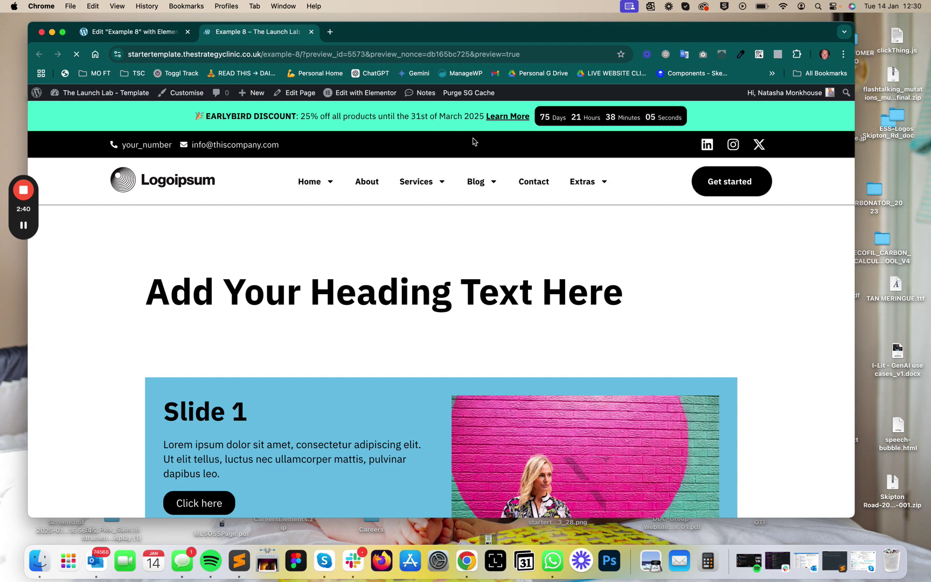
- Check in the desktop preview how the new blue, green and lime slides stack over each other
{"action": "scroll", "coordinate": [468, 240], "scroll_direction": "down", "scroll_amount": 10}
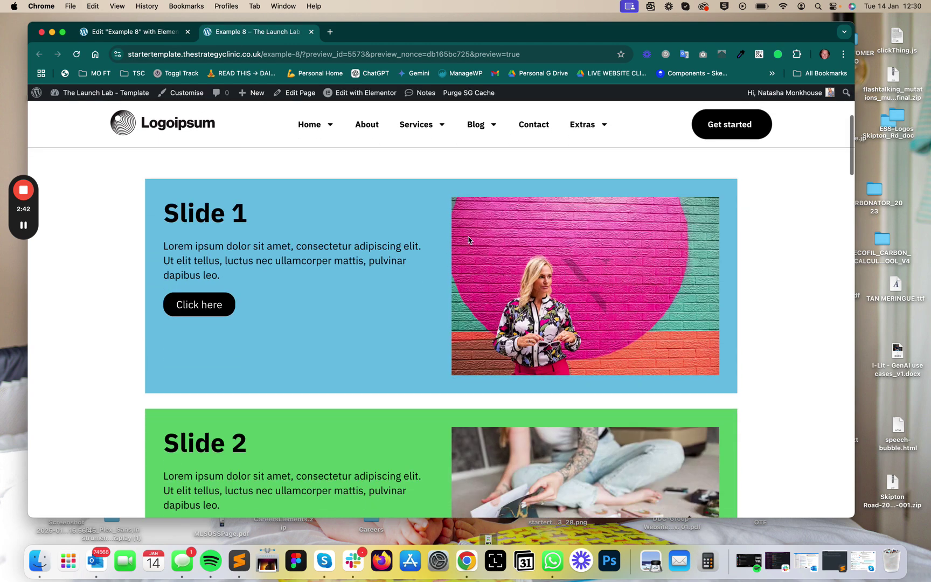
{"action": "scroll", "coordinate": [468, 240], "scroll_direction": "down", "scroll_amount": 10}
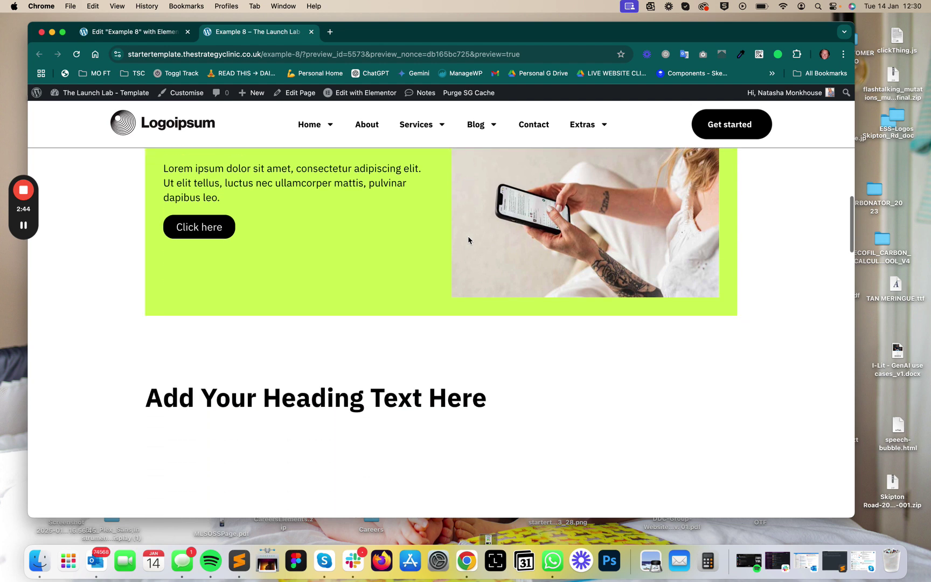
{"action": "scroll", "coordinate": [469, 240], "scroll_direction": "down", "scroll_amount": 10}
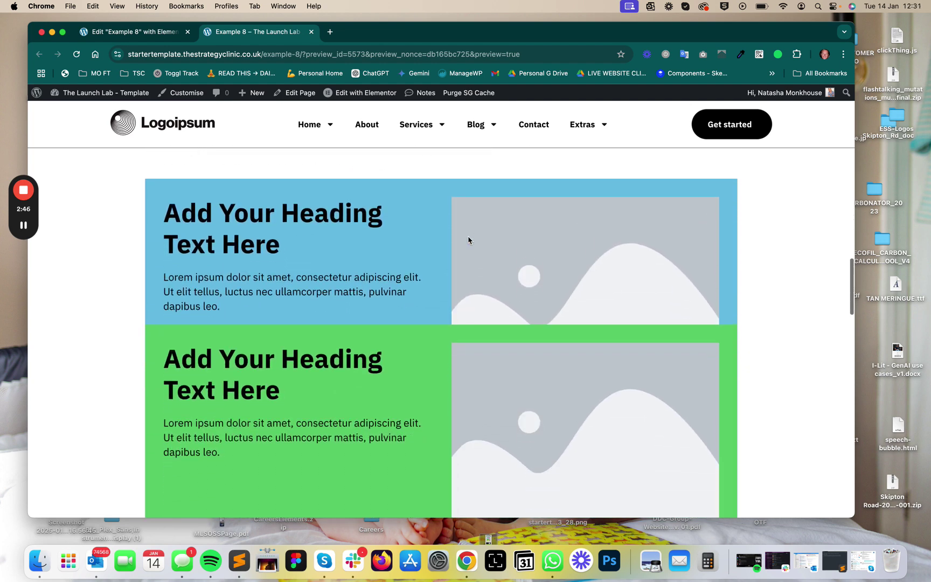
{"action": "scroll", "coordinate": [468, 240], "scroll_direction": "down", "scroll_amount": 5}
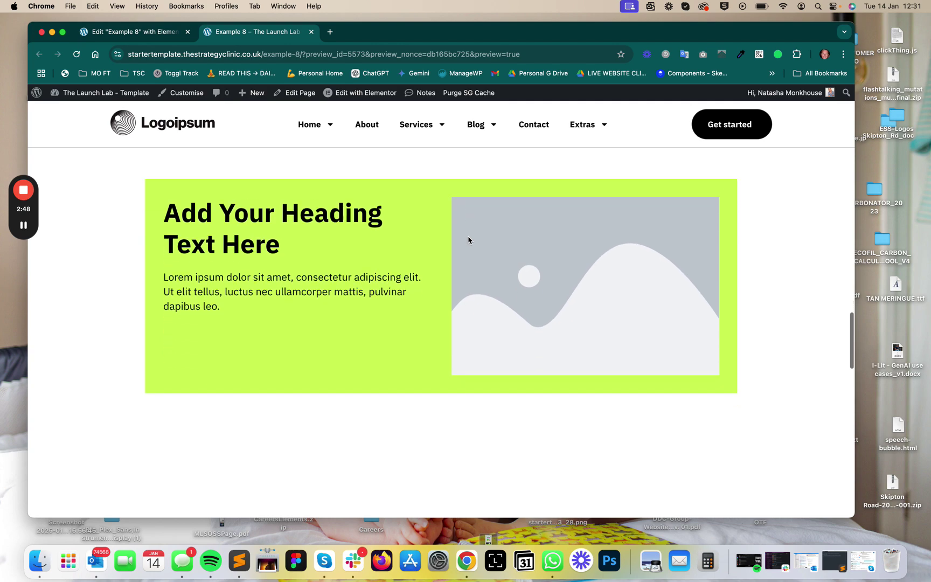
- Narrow the browser window to phone width and check how the new slides stack there
{"action": "scroll", "coordinate": [468, 240], "scroll_direction": "up", "scroll_amount": 10}
{"action": "left_click_drag", "start_coordinate": [852, 513], "coordinate": [324, 488]}
{"action": "scroll", "coordinate": [236, 335], "scroll_direction": "down", "scroll_amount": 5}
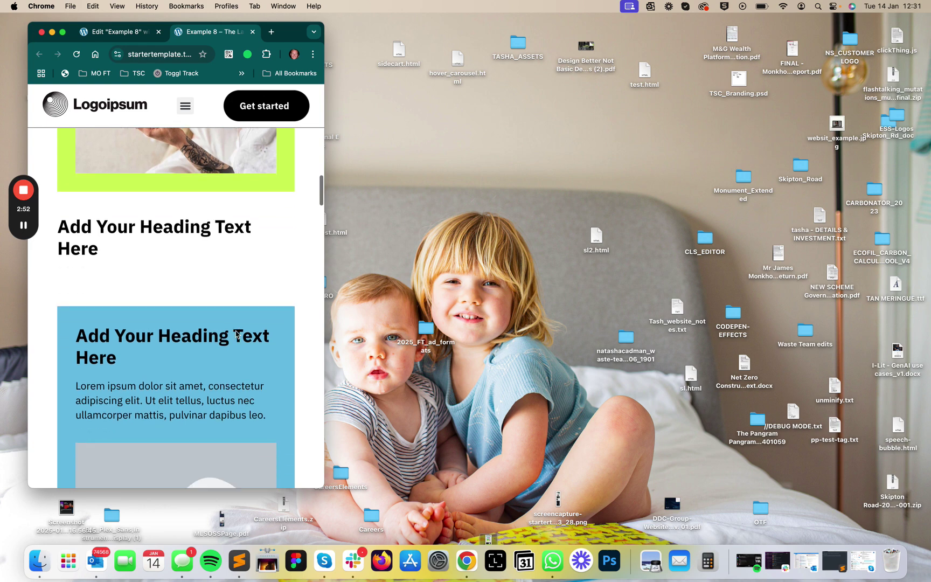
{"action": "scroll", "coordinate": [236, 335], "scroll_direction": "down", "scroll_amount": 5}
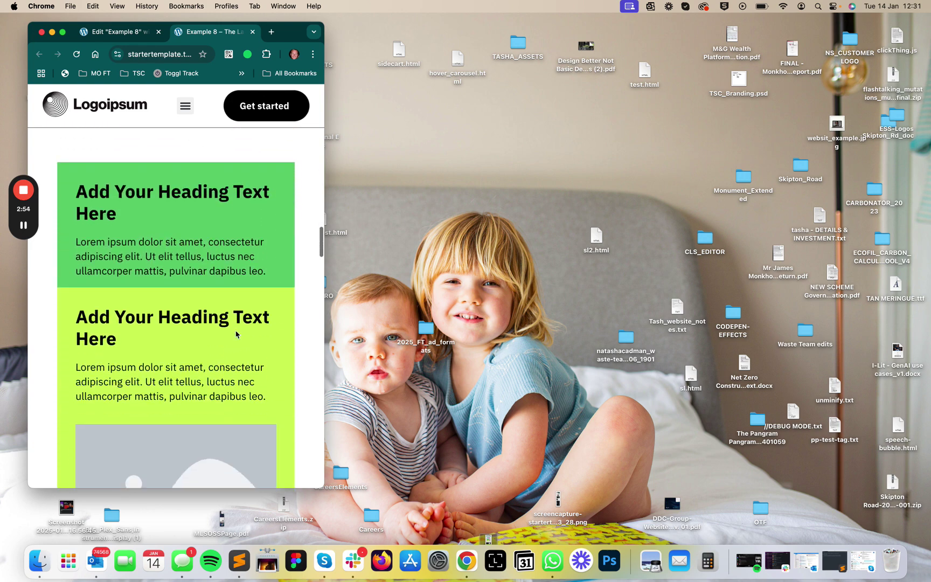
- Widen the browser window back to desktop size and review the stacking in both the new and the original slide sections
{"action": "left_click_drag", "start_coordinate": [320, 486], "coordinate": [807, 516]}
{"action": "scroll", "coordinate": [686, 397], "scroll_direction": "up", "scroll_amount": 5}
{"action": "scroll", "coordinate": [674, 426], "scroll_direction": "up", "scroll_amount": 5}
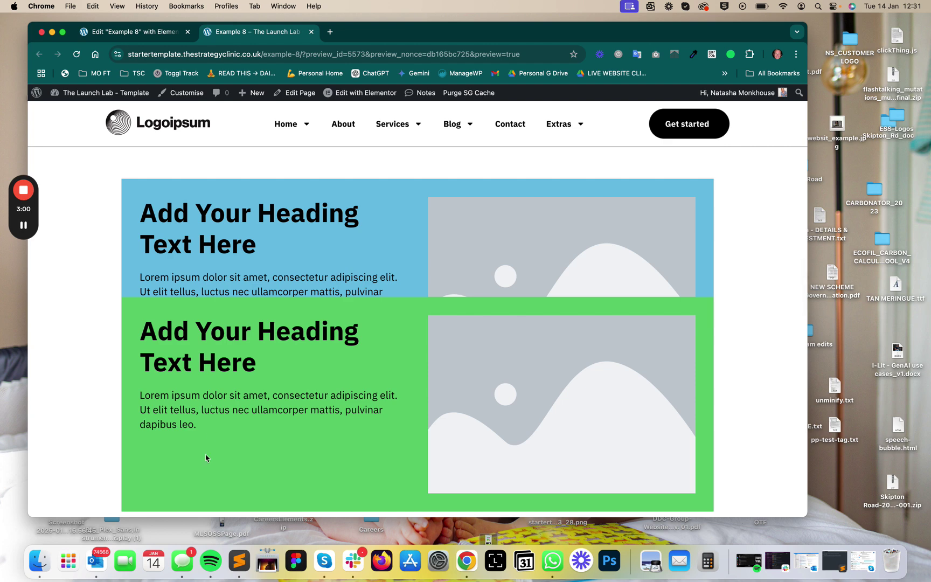
{"action": "scroll", "coordinate": [307, 415], "scroll_direction": "down", "scroll_amount": 3}
{"action": "scroll", "coordinate": [324, 390], "scroll_direction": "down", "scroll_amount": 3}
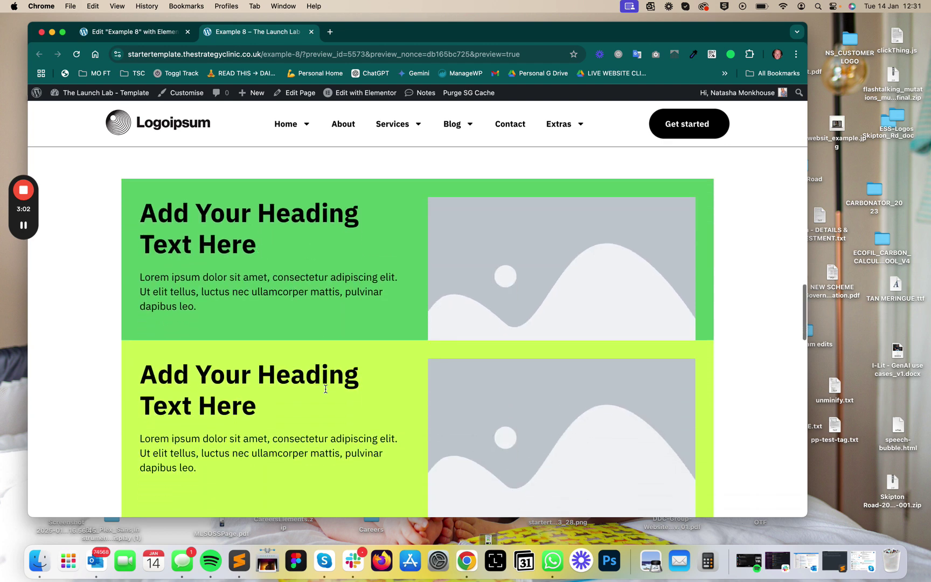
{"action": "scroll", "coordinate": [202, 305], "scroll_direction": "down", "scroll_amount": 5}
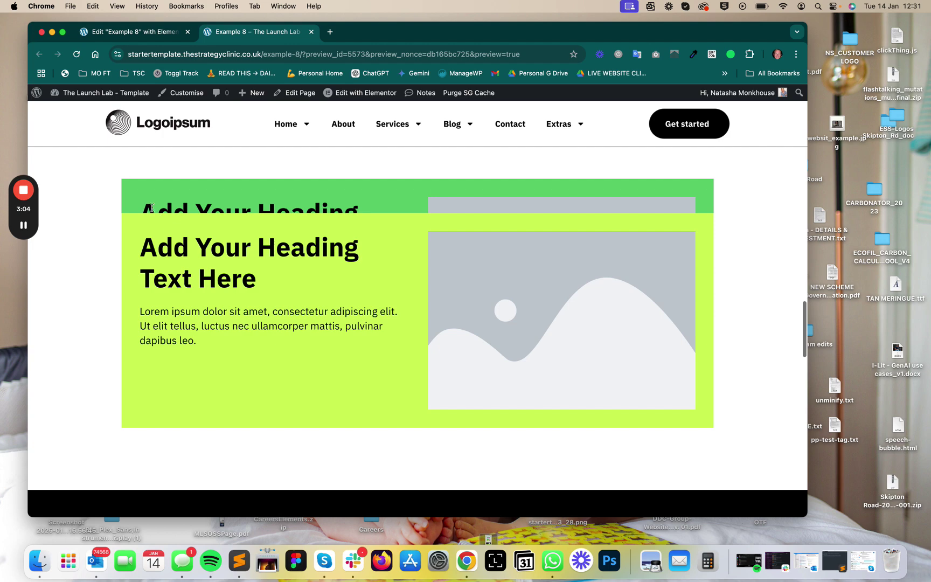
{"action": "scroll", "coordinate": [313, 333], "scroll_direction": "up", "scroll_amount": 10}
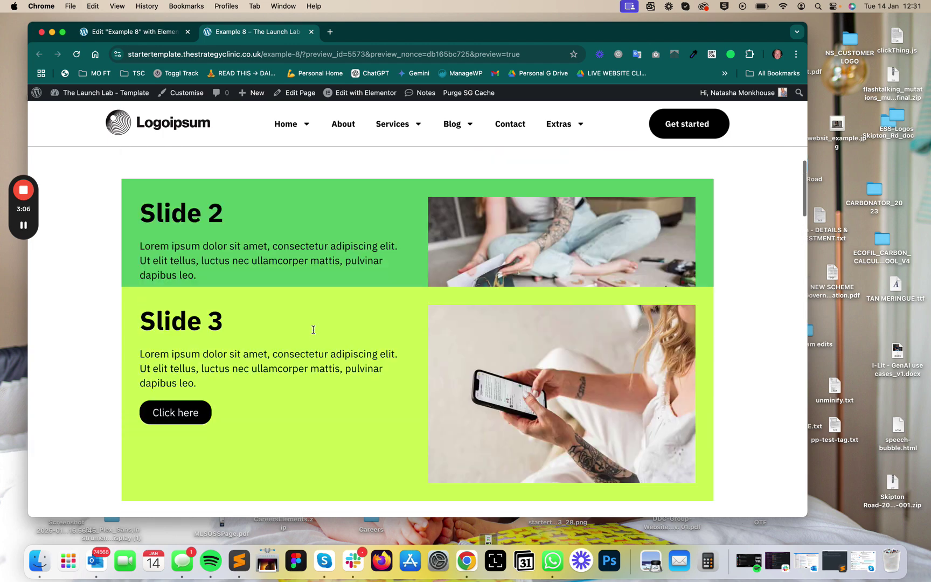
{"action": "scroll", "coordinate": [314, 333], "scroll_direction": "down", "scroll_amount": 5}
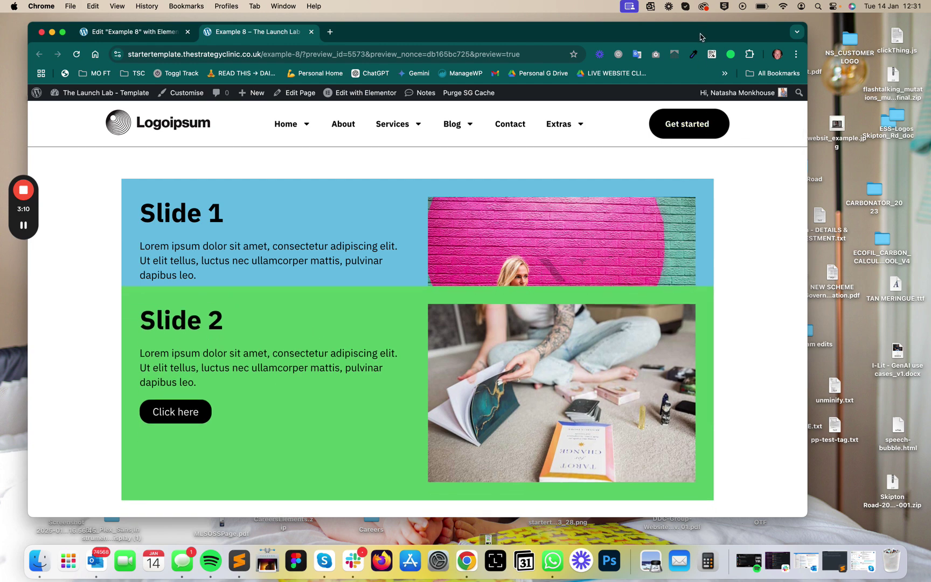
{"action": "left_click_drag", "start_coordinate": [804, 517], "coordinate": [848, 517]}
{"action": "scroll", "coordinate": [430, 353], "scroll_direction": "up", "scroll_amount": 3}
{"action": "scroll", "coordinate": [429, 353], "scroll_direction": "up", "scroll_amount": 3}
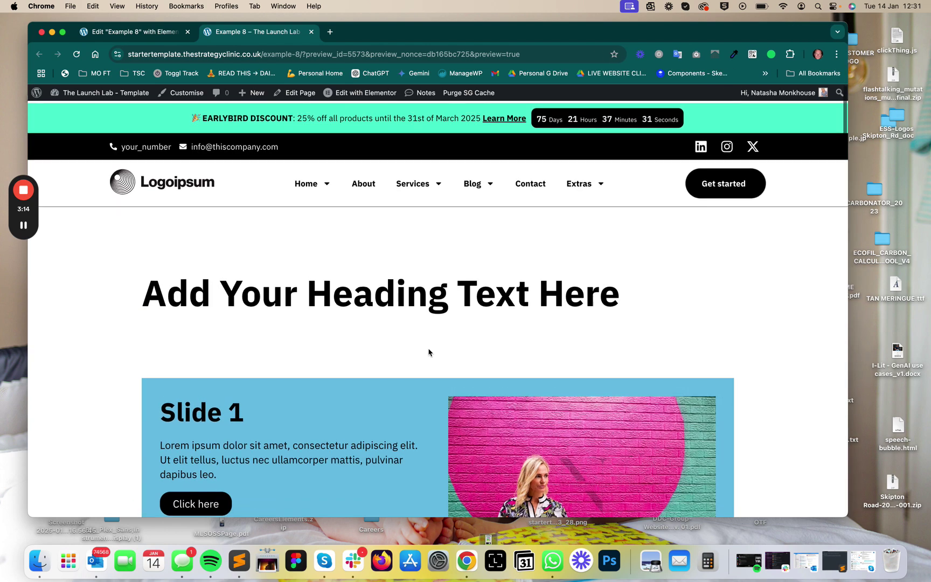